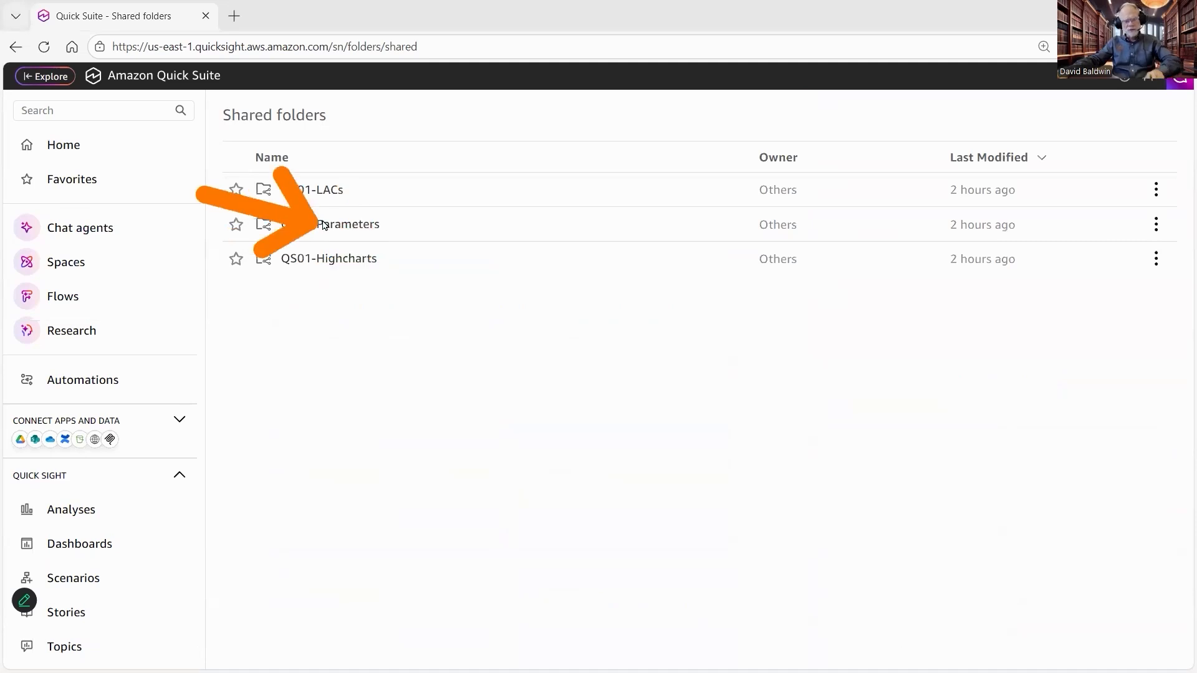
# Step: Open the Param-ConditionalFormatting-Starter analysis from the QS01-Parameters starter folder
pyautogui.click(353, 234)
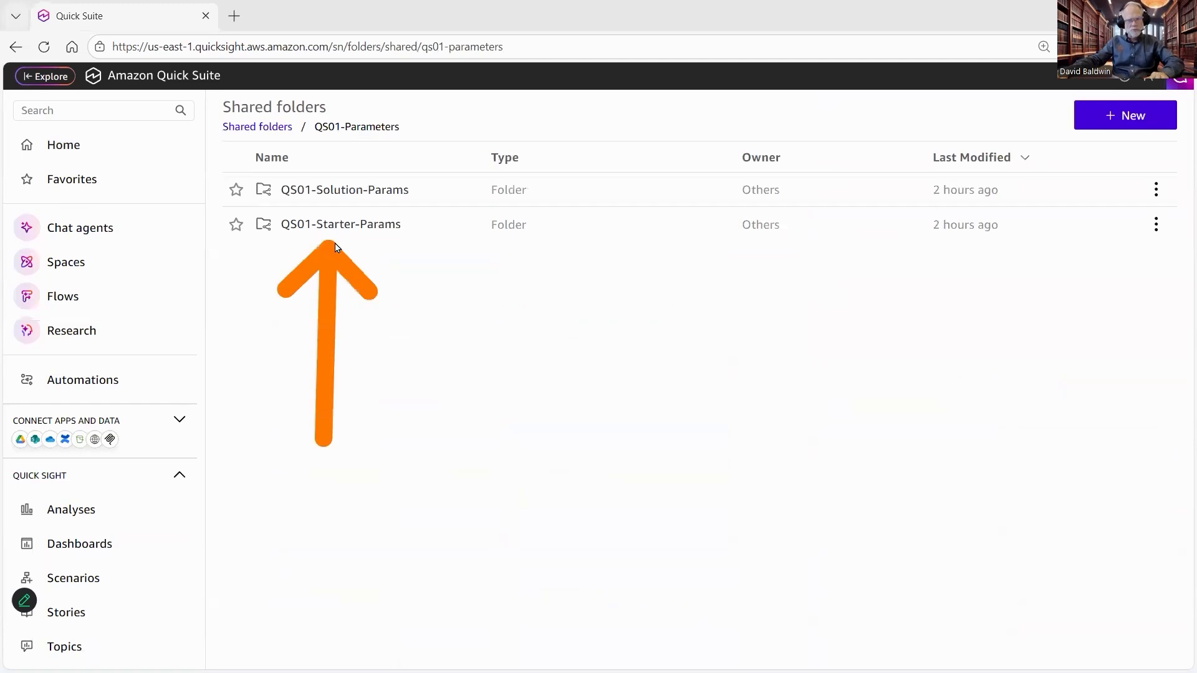
pyautogui.click(331, 226)
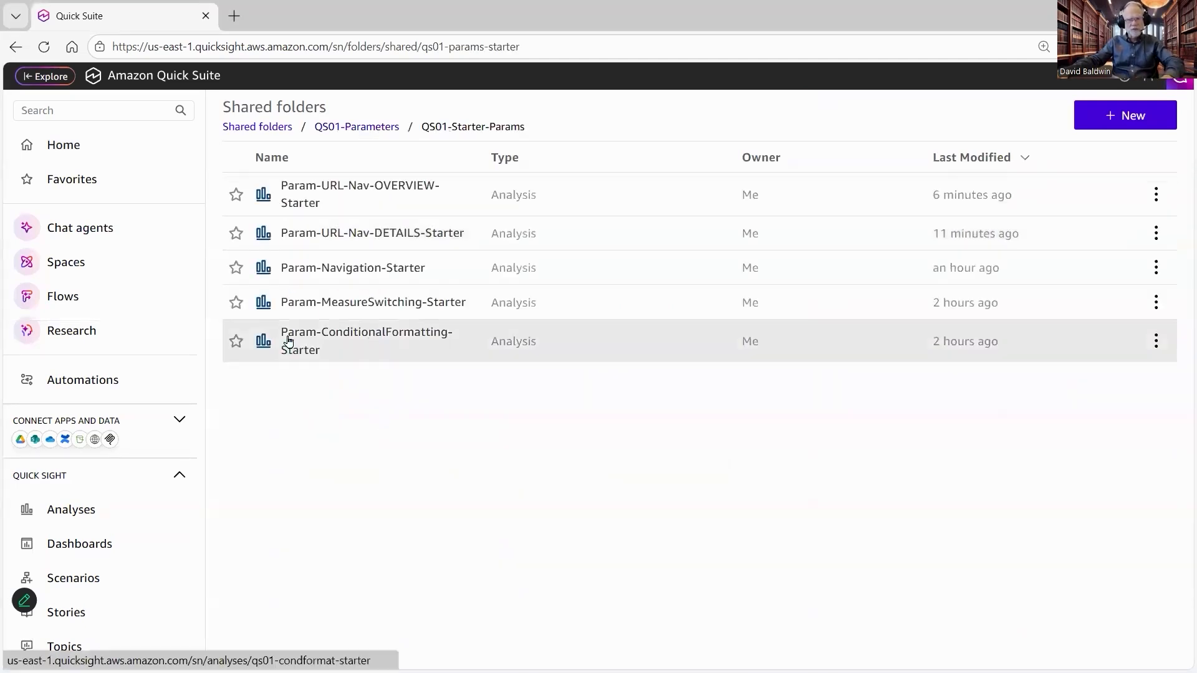
pyautogui.click(371, 340)
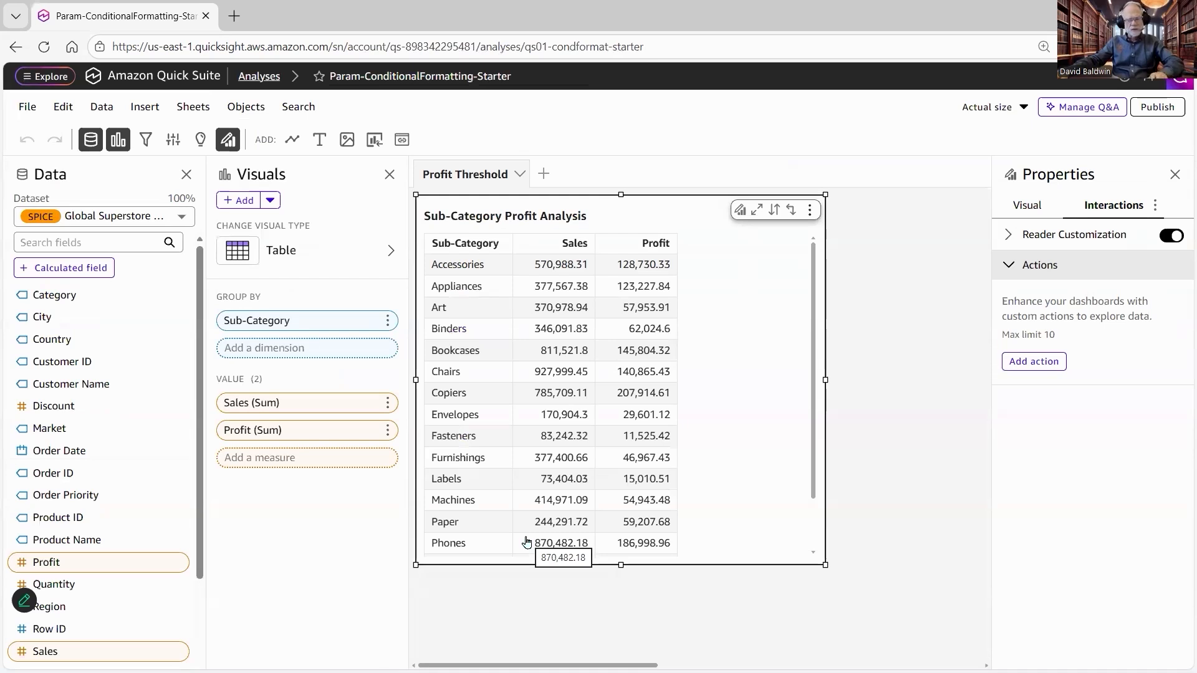
# Step: Start a new parameter in the analysis and name it ProfitThreshold
pyautogui.moveTo(527, 541); pyautogui.dragTo(462, 189)
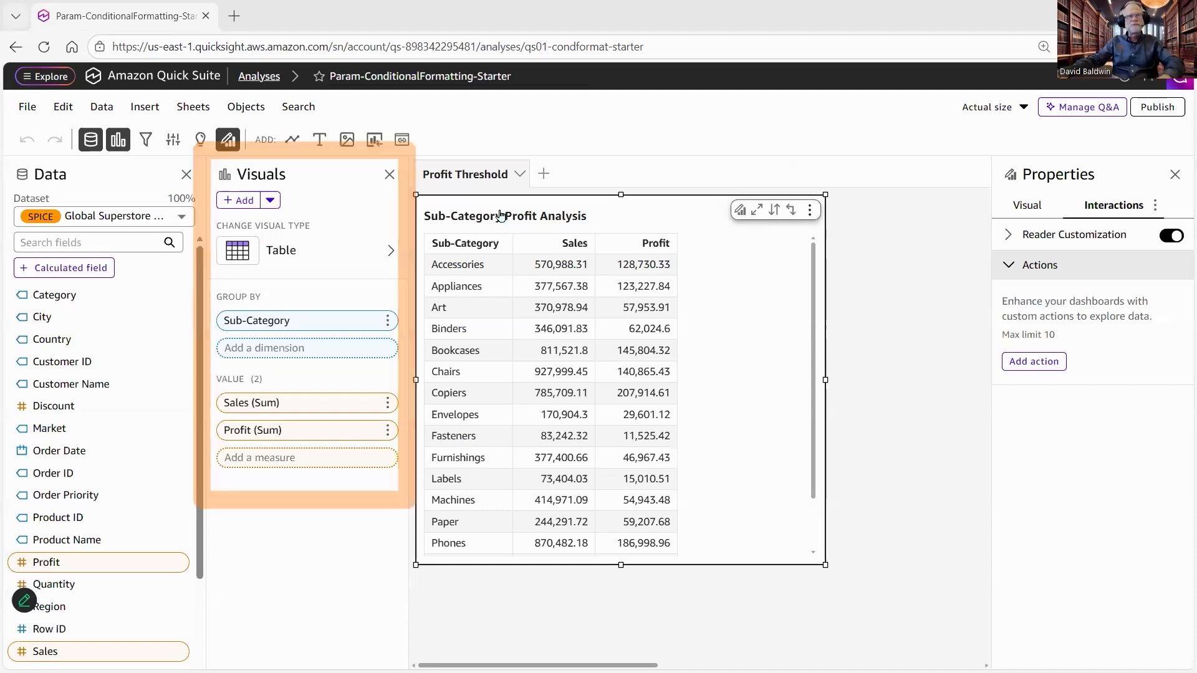
pyautogui.click(173, 140)
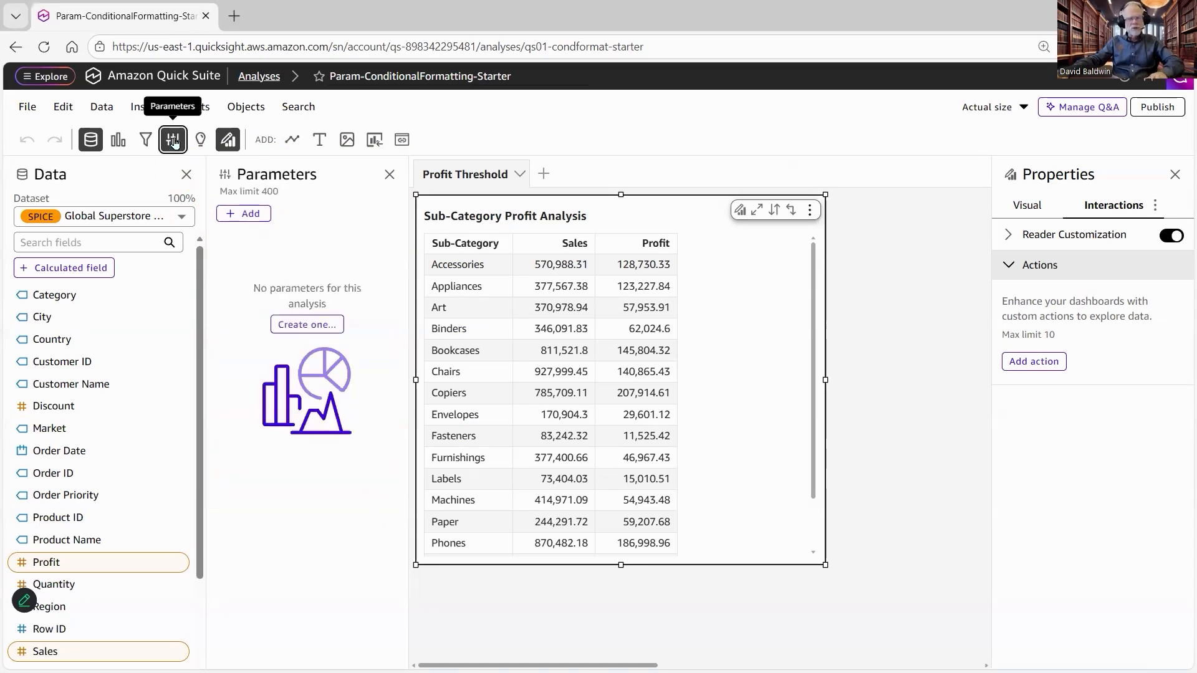
pyautogui.click(247, 214)
pyautogui.click(436, 219)
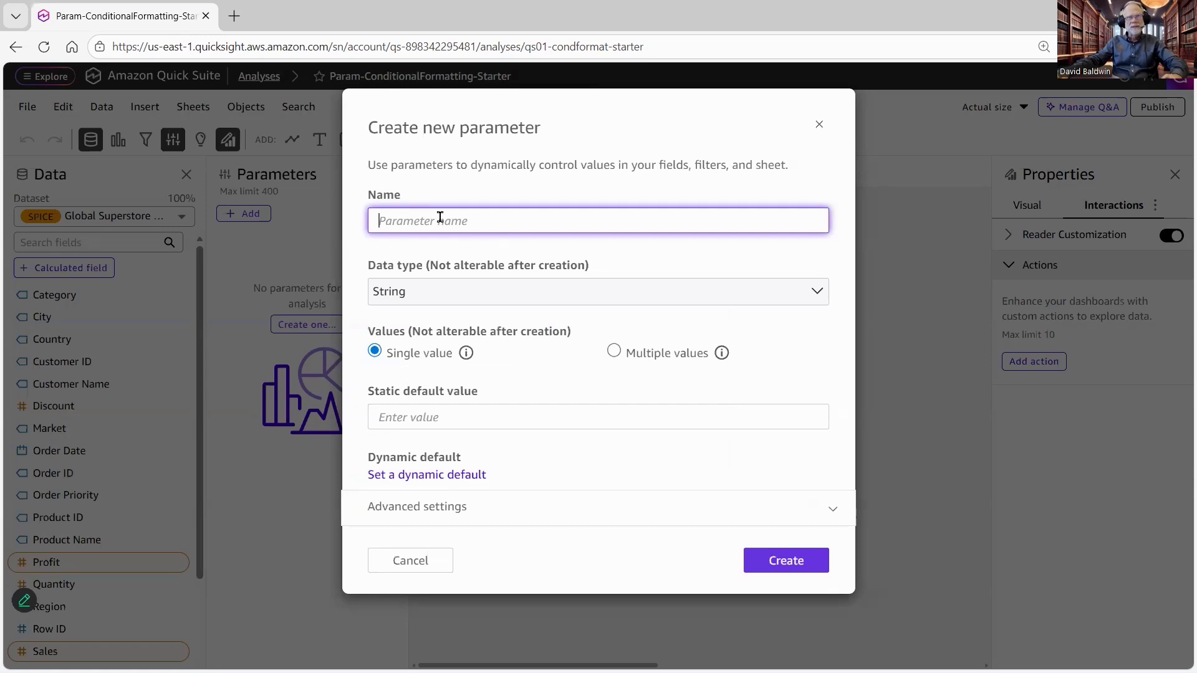
pyautogui.press('super+v')
# Step: Set the parameter's data type to Integer with a static default value of 0, and create it
pyautogui.click(466, 294)
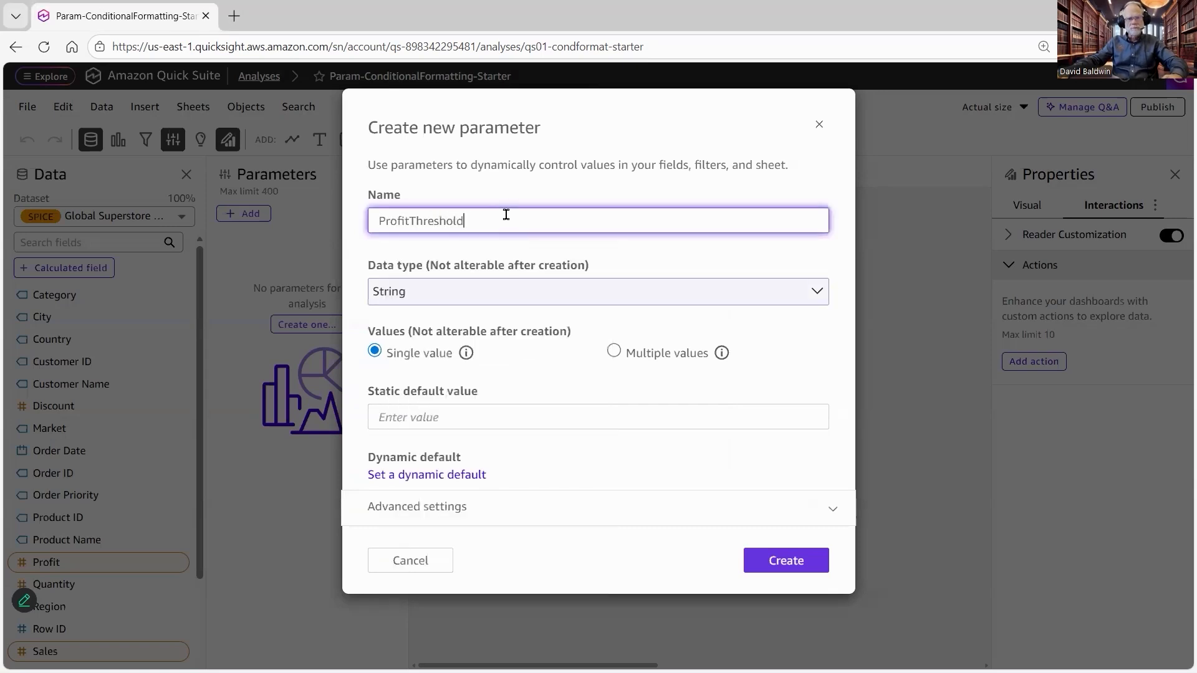
pyautogui.click(496, 300)
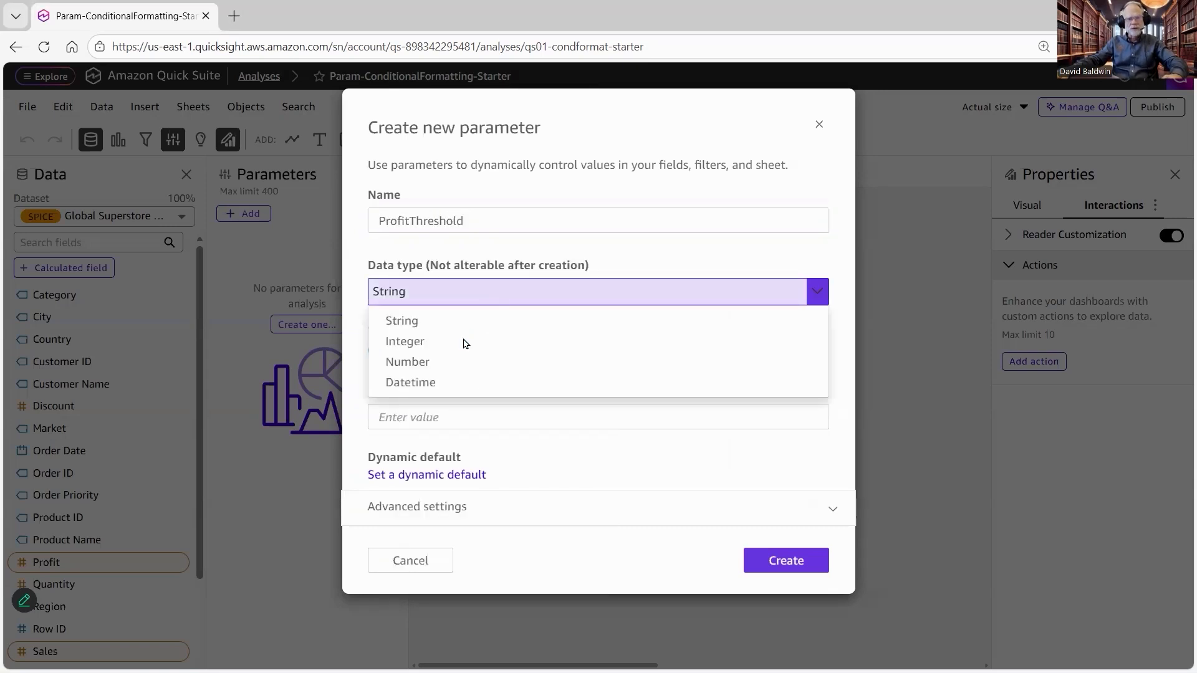
pyautogui.click(467, 343)
pyautogui.moveTo(471, 350)
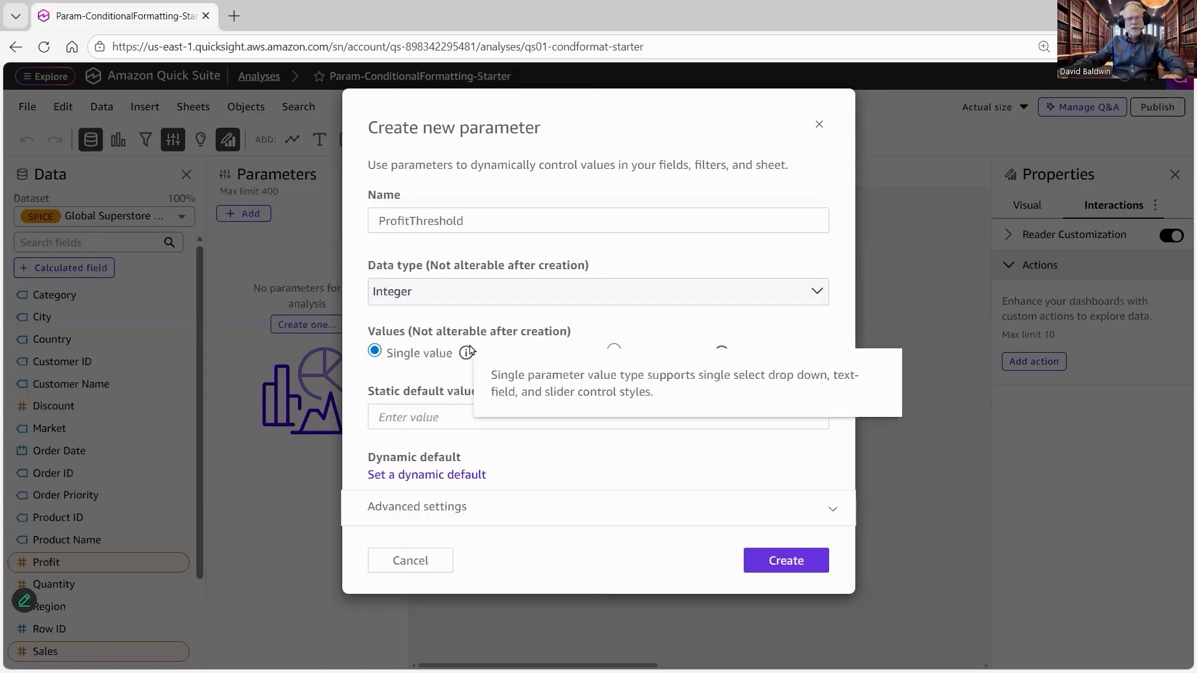
pyautogui.click(433, 414)
pyautogui.write('0')
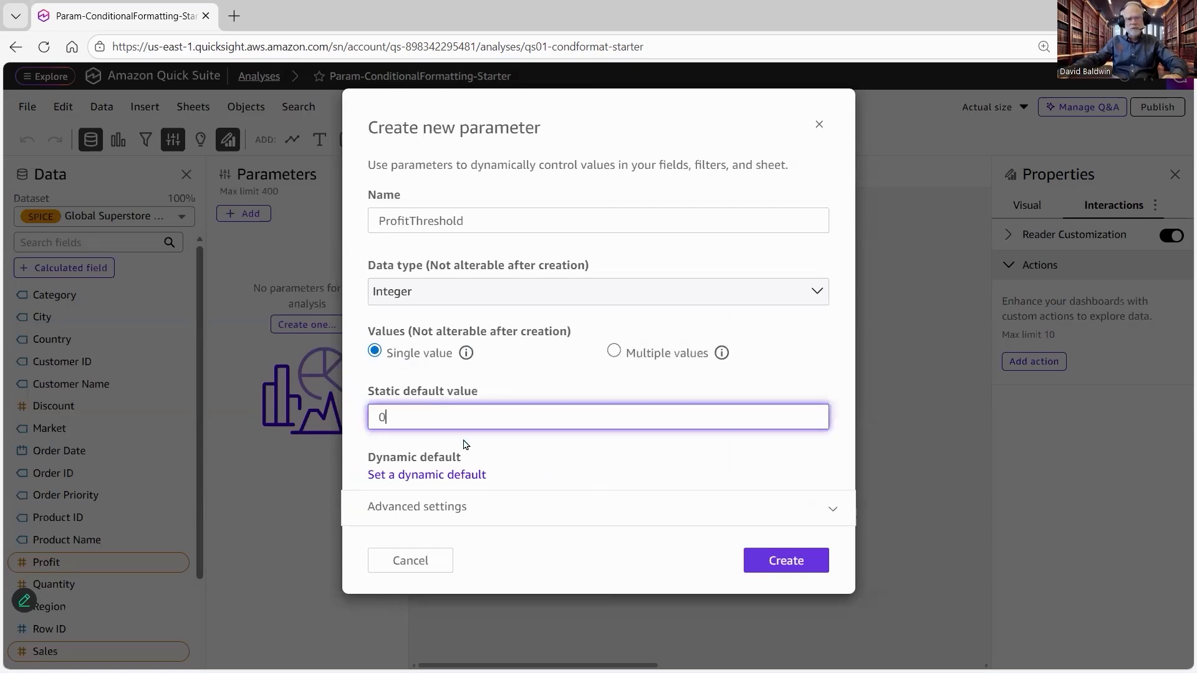
pyautogui.click(595, 580)
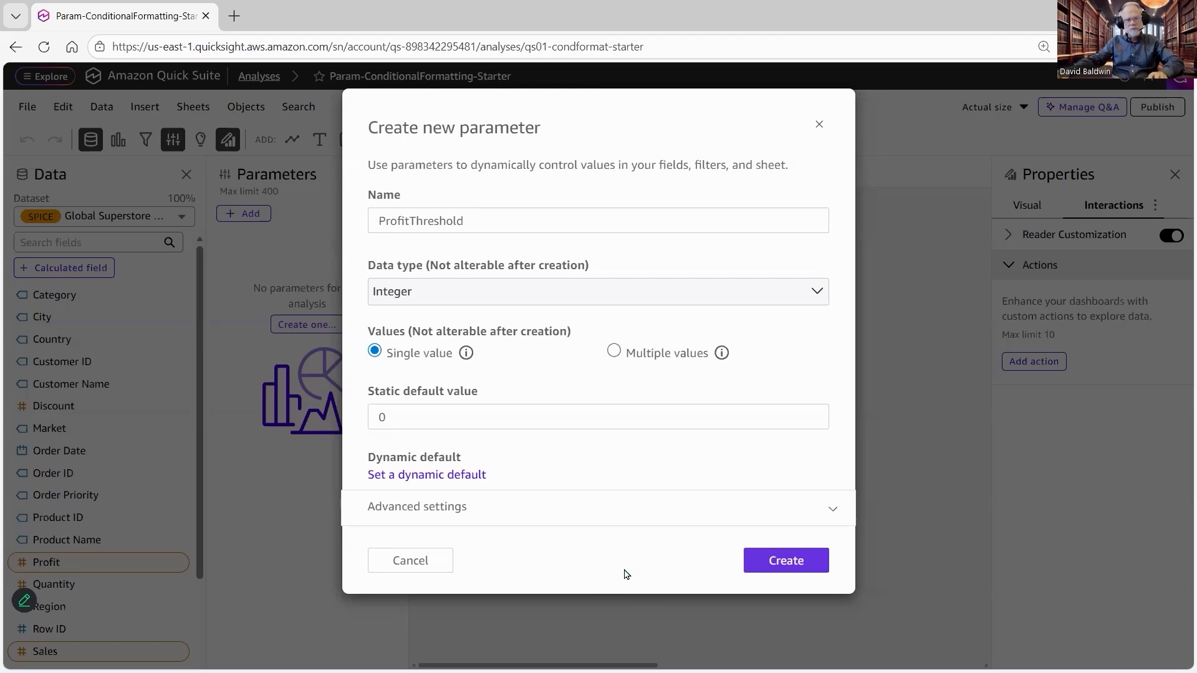
pyautogui.click(781, 565)
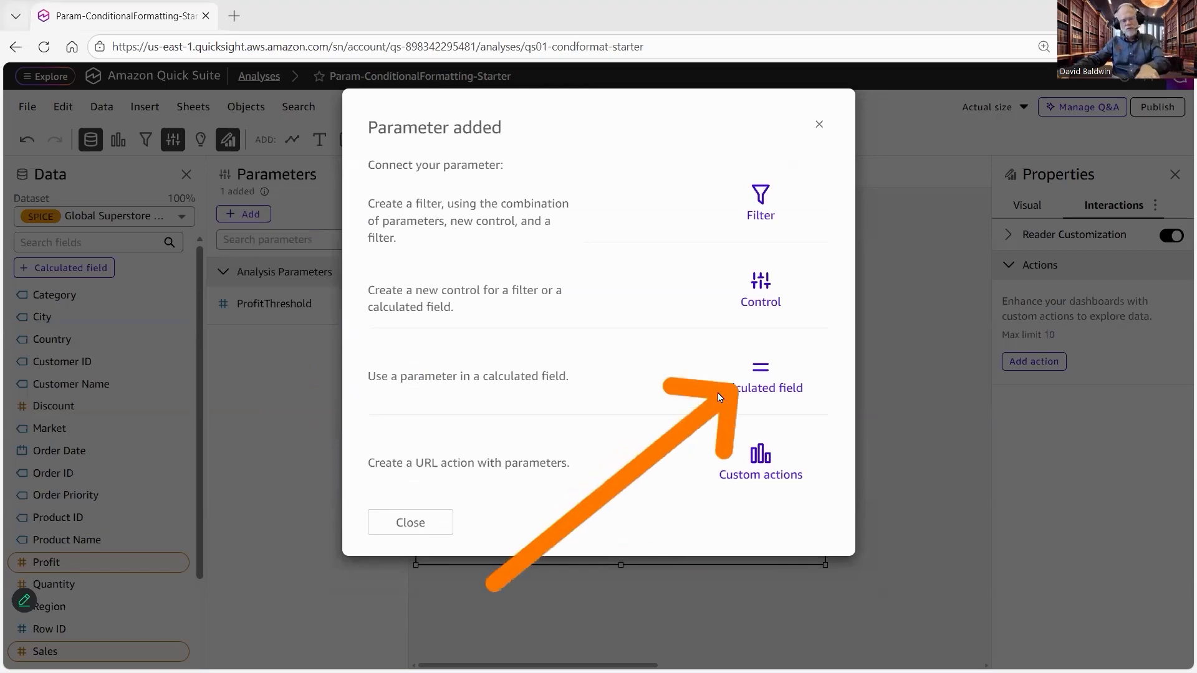
# Step: Add a calculated field named ProfitColor with the formula ifelse(sum(Profit) < ${ProfitThreshold}, 'Orange', NULL)
pyautogui.click(748, 385)
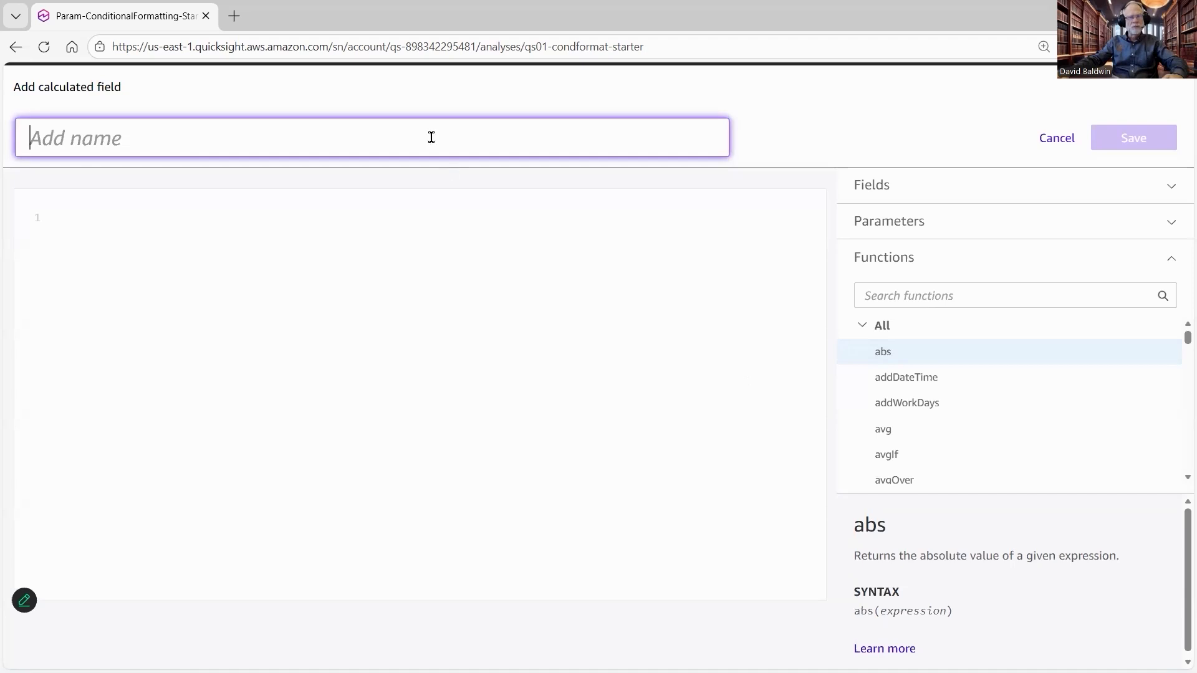
pyautogui.write('ProfitColor')
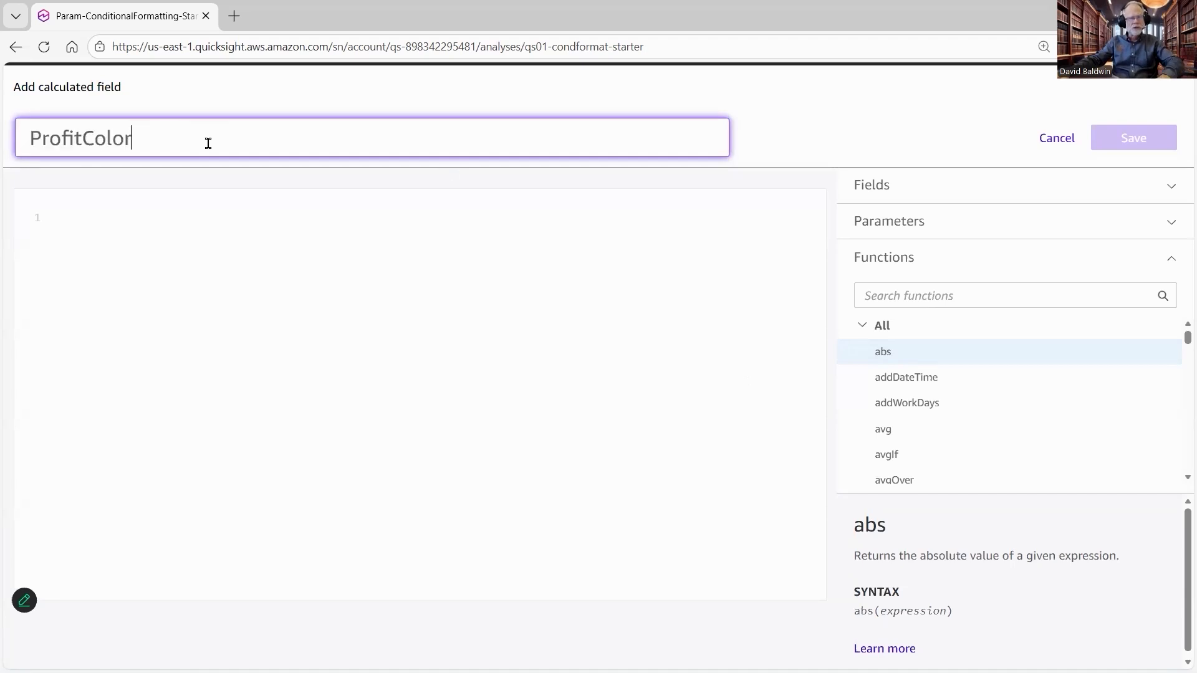
pyautogui.moveTo(130, 145); pyautogui.dragTo(27, 144)
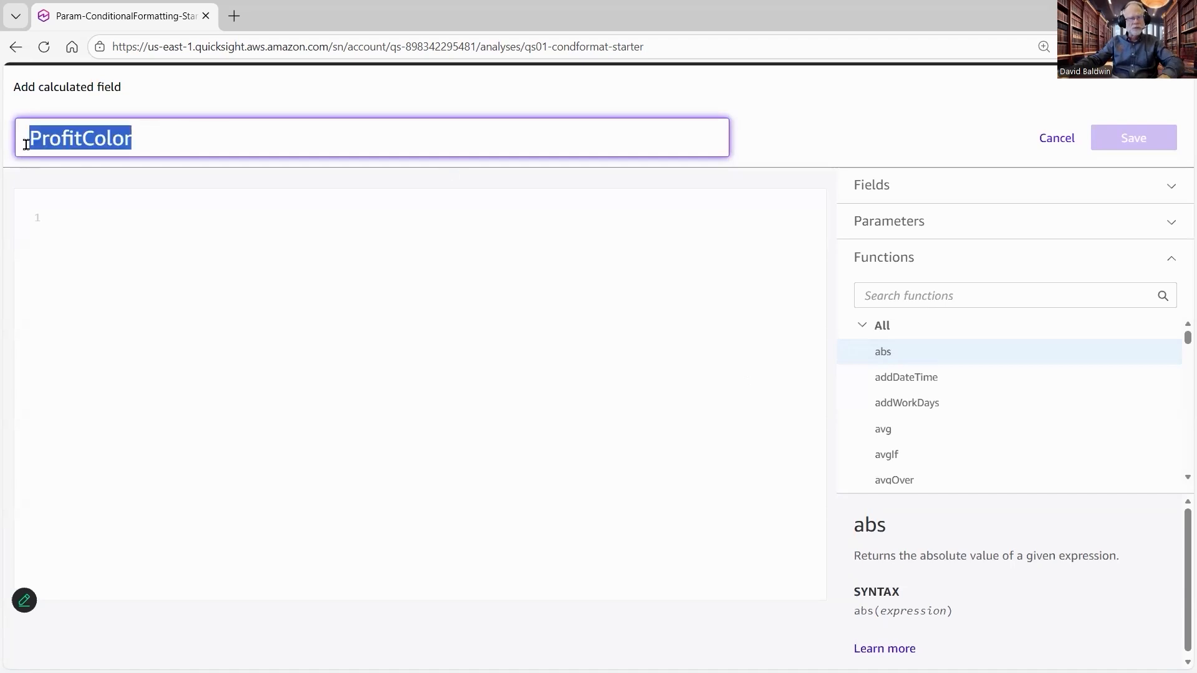
pyautogui.click(218, 146)
pyautogui.click(125, 281)
pyautogui.hotkey('ctrl', '`')
pyautogui.doubleClick(133, 312)
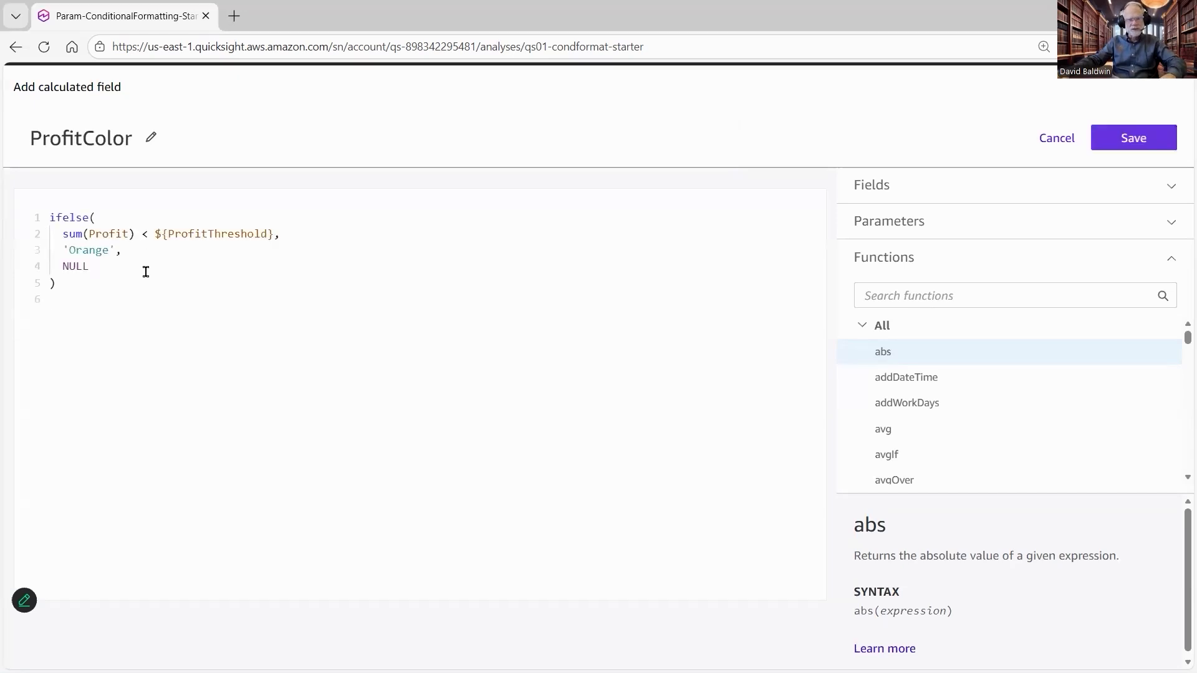
# Step: Examine the parts of the ProfitColor formula: the profit comparison against the threshold, the 'Orange' result and NULL
pyautogui.moveTo(69, 234); pyautogui.dragTo(62, 235)
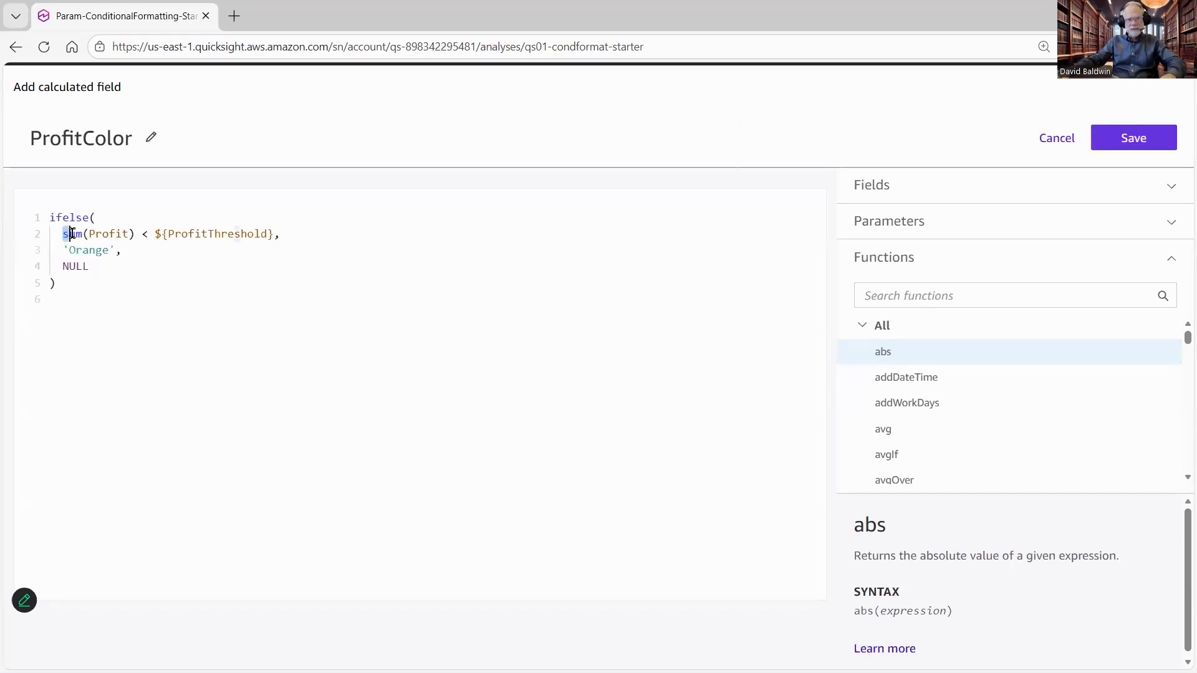
pyautogui.keyDown('shift'); pyautogui.click(137, 235); pyautogui.keyUp('shift')
pyautogui.click(155, 234)
pyautogui.keyDown('shift'); pyautogui.click(275, 235); pyautogui.keyUp('shift')
pyautogui.click(275, 234)
pyautogui.keyDown('shift'); pyautogui.click(162, 235); pyautogui.keyUp('shift')
pyautogui.hotkey('shift', 'Left')
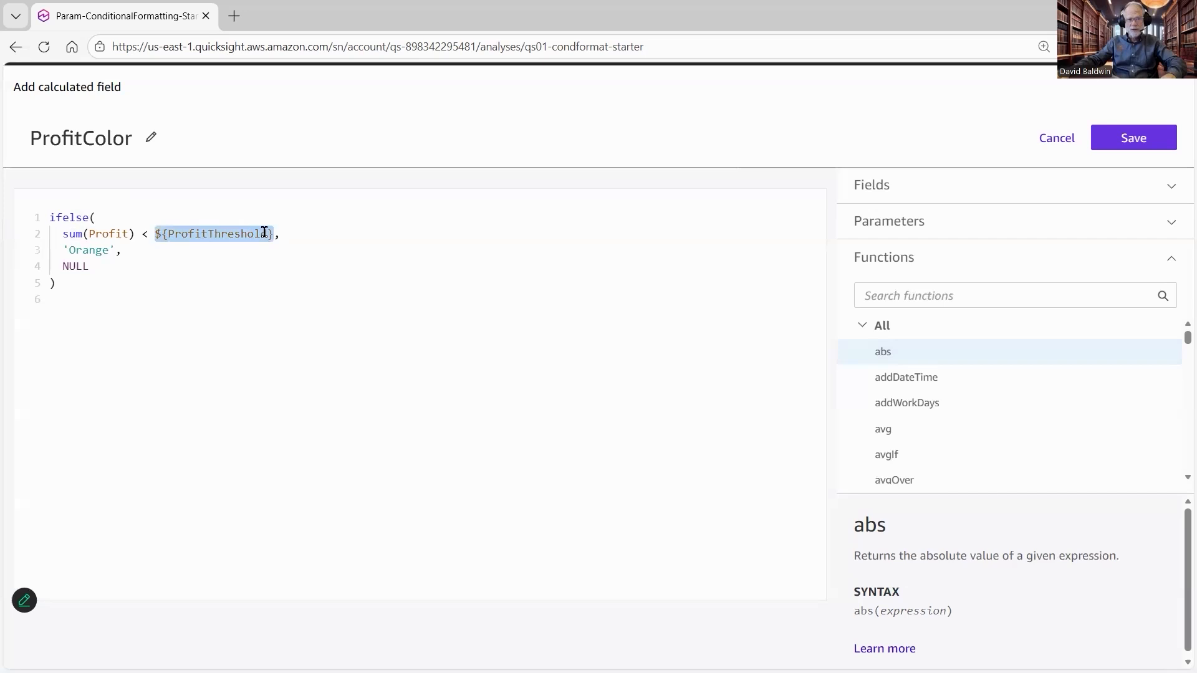
pyautogui.moveTo(132, 253); pyautogui.dragTo(71, 252)
pyautogui.click(109, 251)
pyautogui.keyDown('shift'); pyautogui.click(63, 250); pyautogui.keyUp('shift')
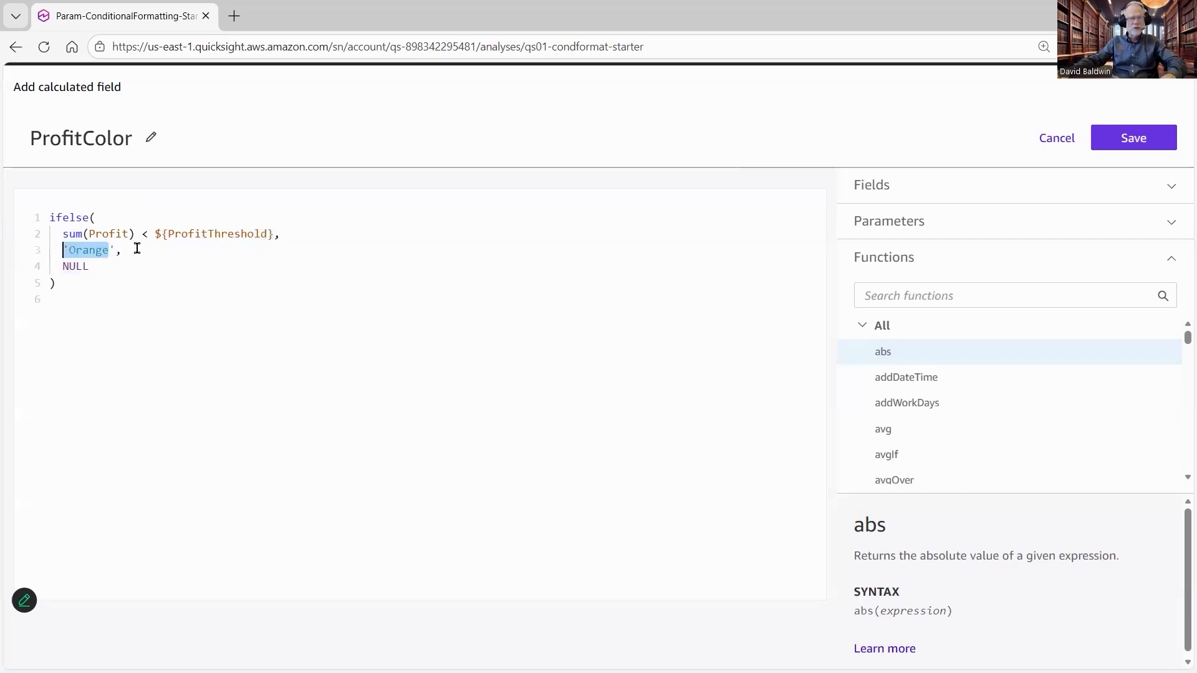
pyautogui.click(137, 249)
pyautogui.click(109, 251)
pyautogui.keyDown('shift'); pyautogui.click(68, 251); pyautogui.keyUp('shift')
pyautogui.click(167, 254)
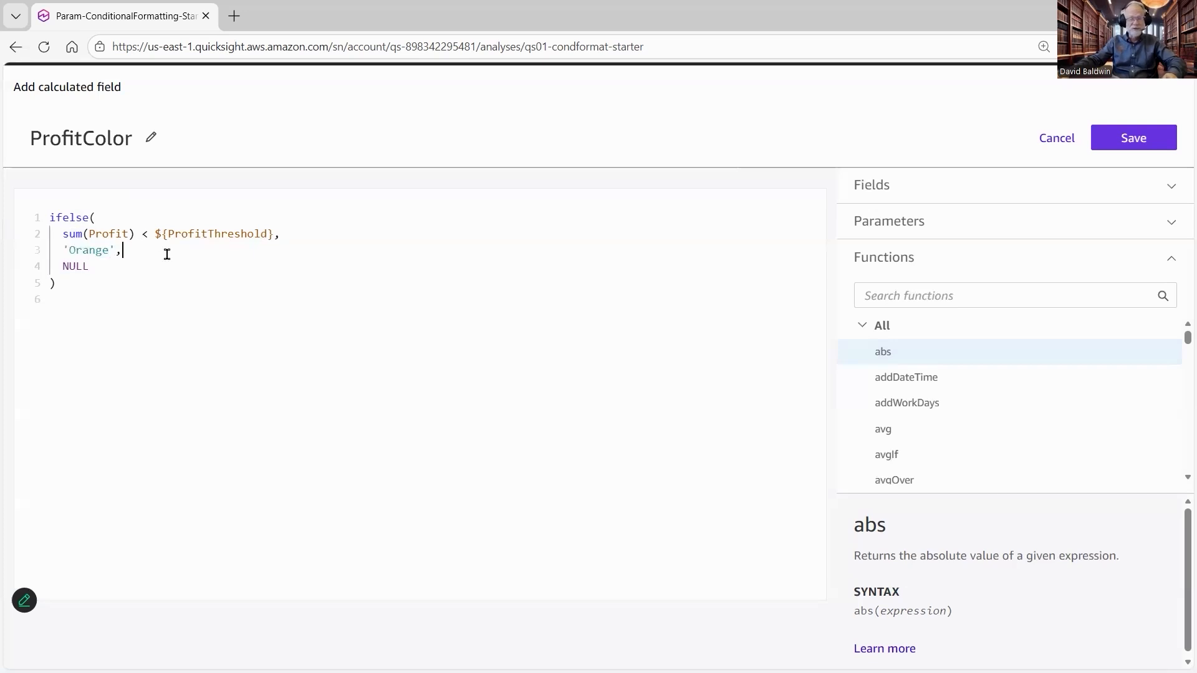
pyautogui.moveTo(109, 250); pyautogui.dragTo(78, 248)
pyautogui.click(97, 274)
pyautogui.hotkey('shift', 'Home')
pyautogui.click(119, 278)
# Step: Save the ProfitColor calculated field
pyautogui.moveTo(220, 331)
pyautogui.mouseDown()
pyautogui.moveTo(828, 233)
pyautogui.moveTo(1091, 143)
pyautogui.mouseUp()
pyautogui.click(1092, 144)
pyautogui.moveTo(951, 129); pyautogui.dragTo(405, 148)
pyautogui.moveTo(251, 152); pyautogui.dragTo(248, 148)
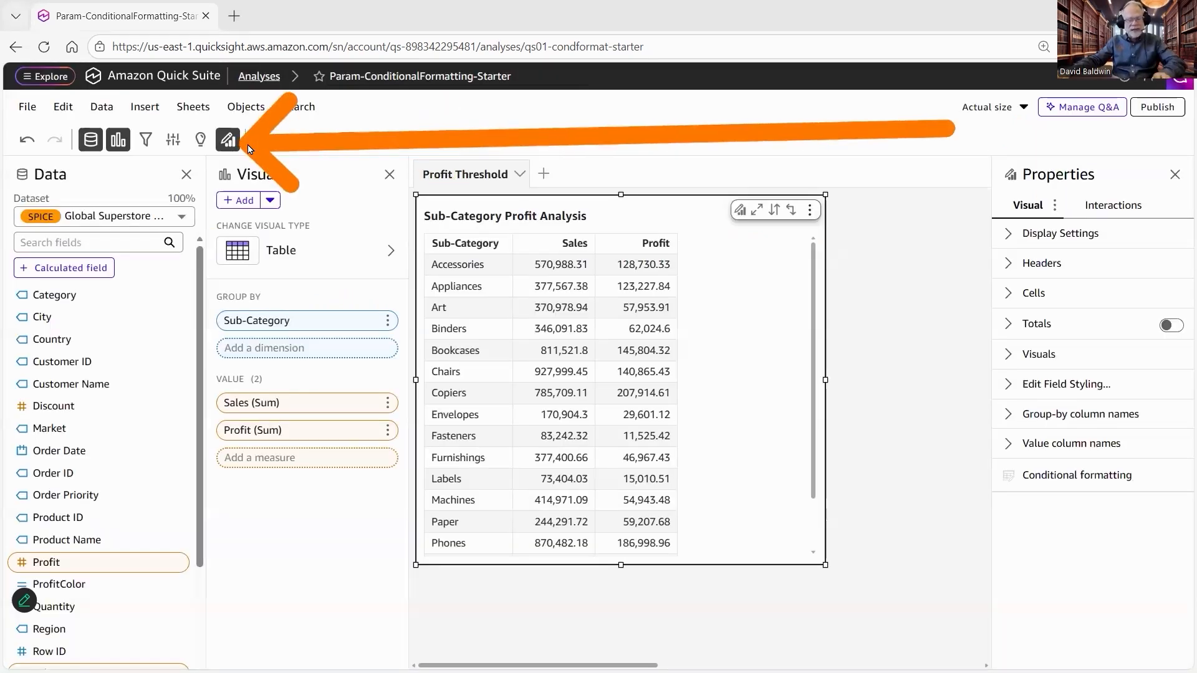
# Step: Open conditional formatting for the table and add a background color rule on the Profit column
pyautogui.click(228, 139)
pyautogui.click(227, 141)
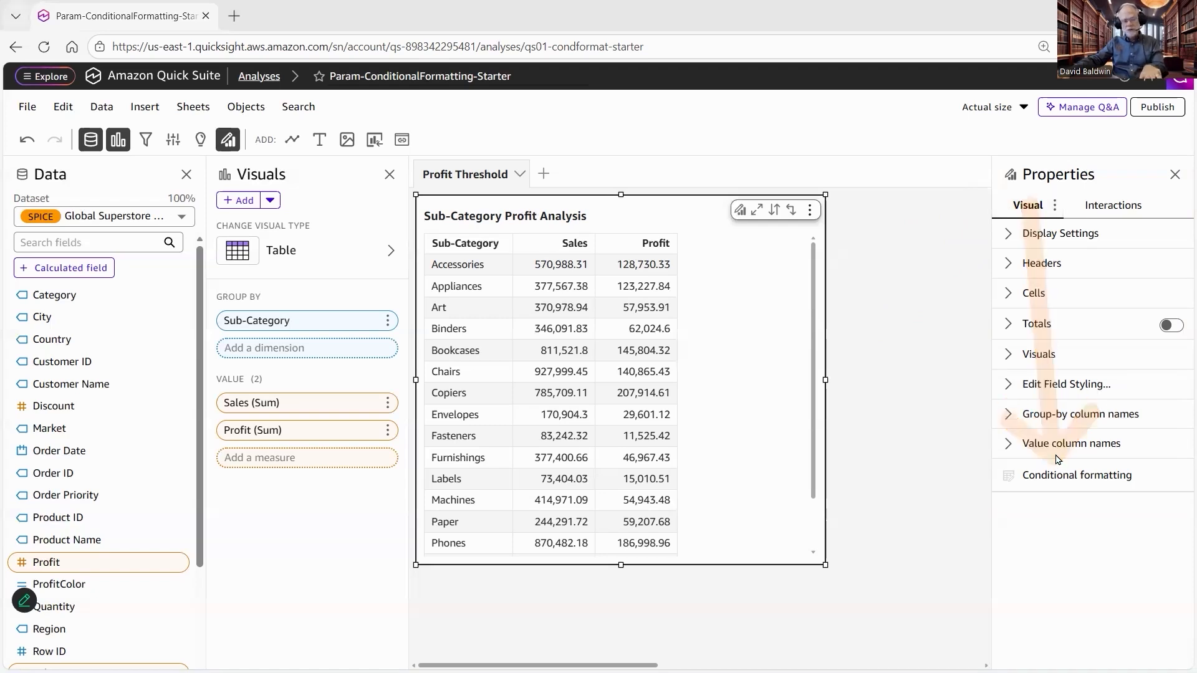
pyautogui.click(1059, 479)
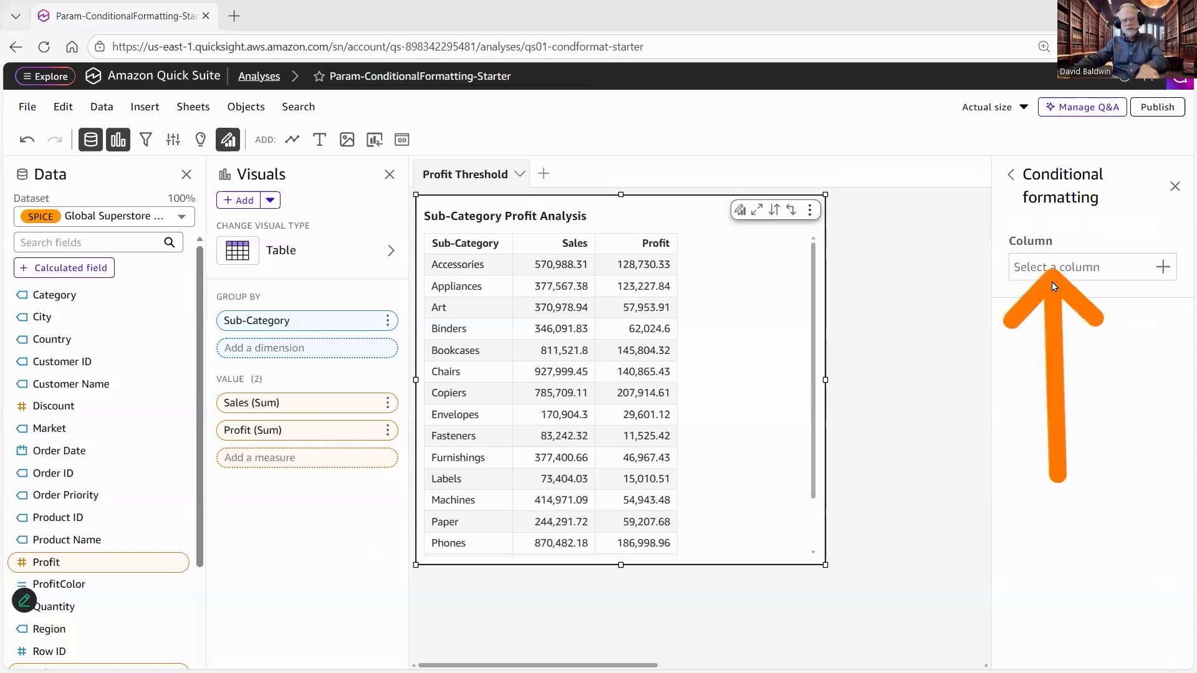
pyautogui.click(1077, 267)
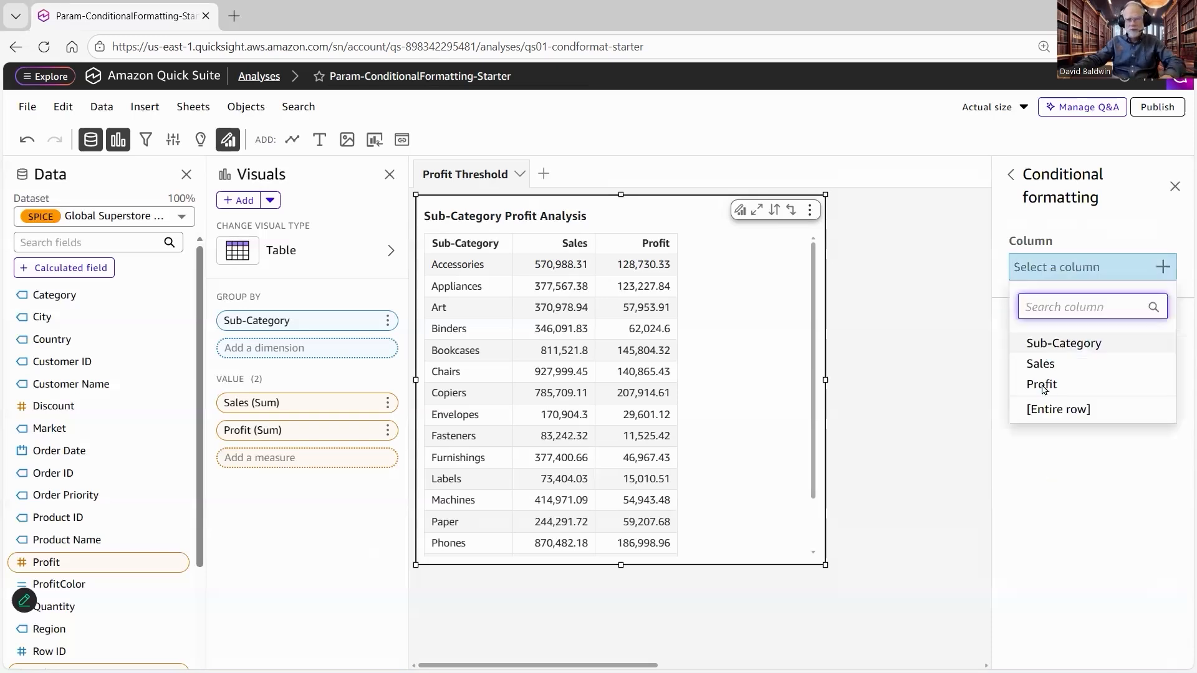
pyautogui.click(1041, 384)
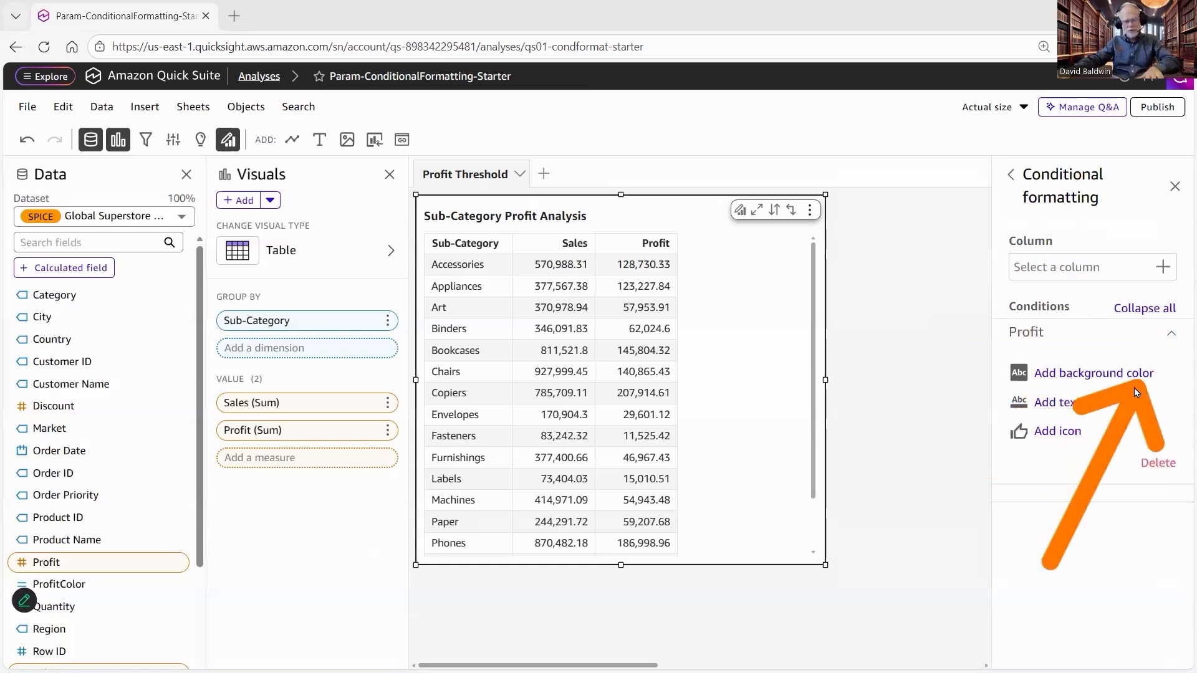
pyautogui.click(1079, 376)
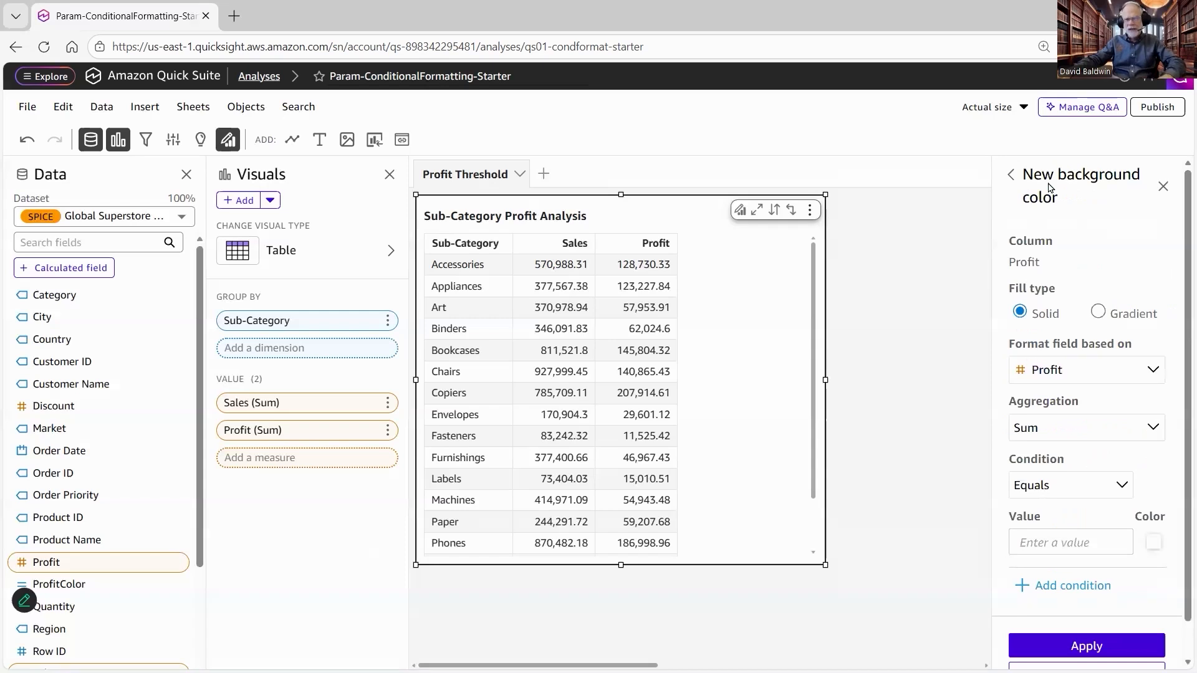
# Step: Base the background color formatting on the ProfitColor field
pyautogui.click(1087, 370)
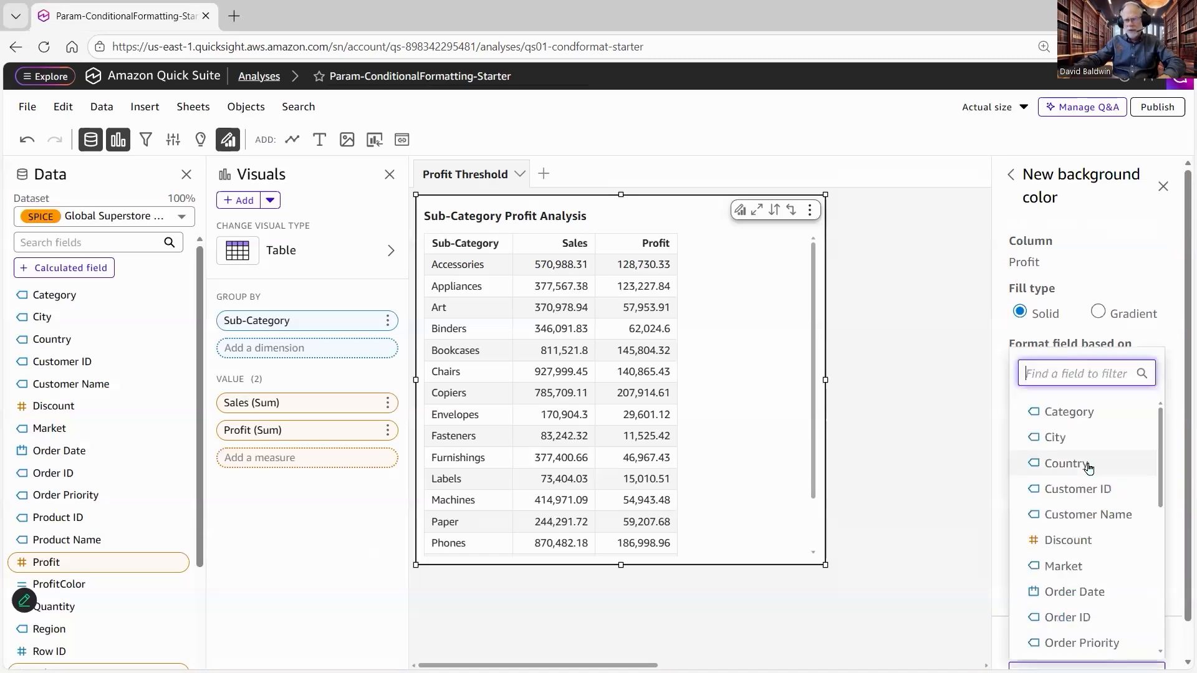
pyautogui.scroll(-3, 1078, 499)
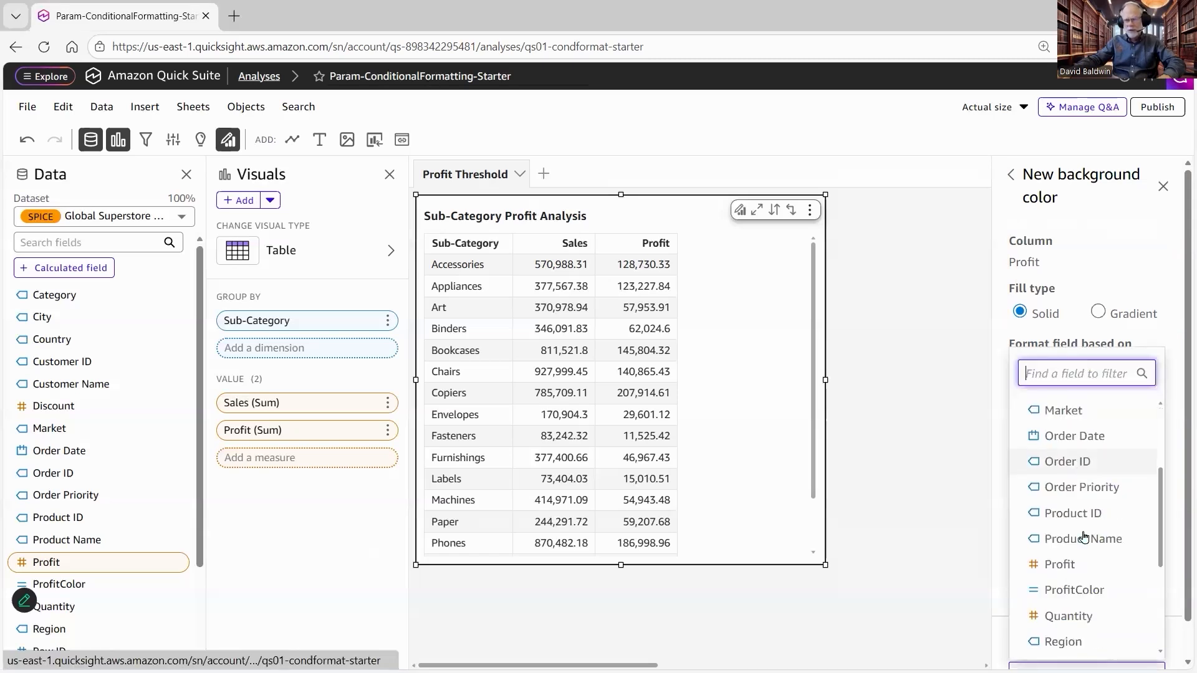
pyautogui.click(1058, 591)
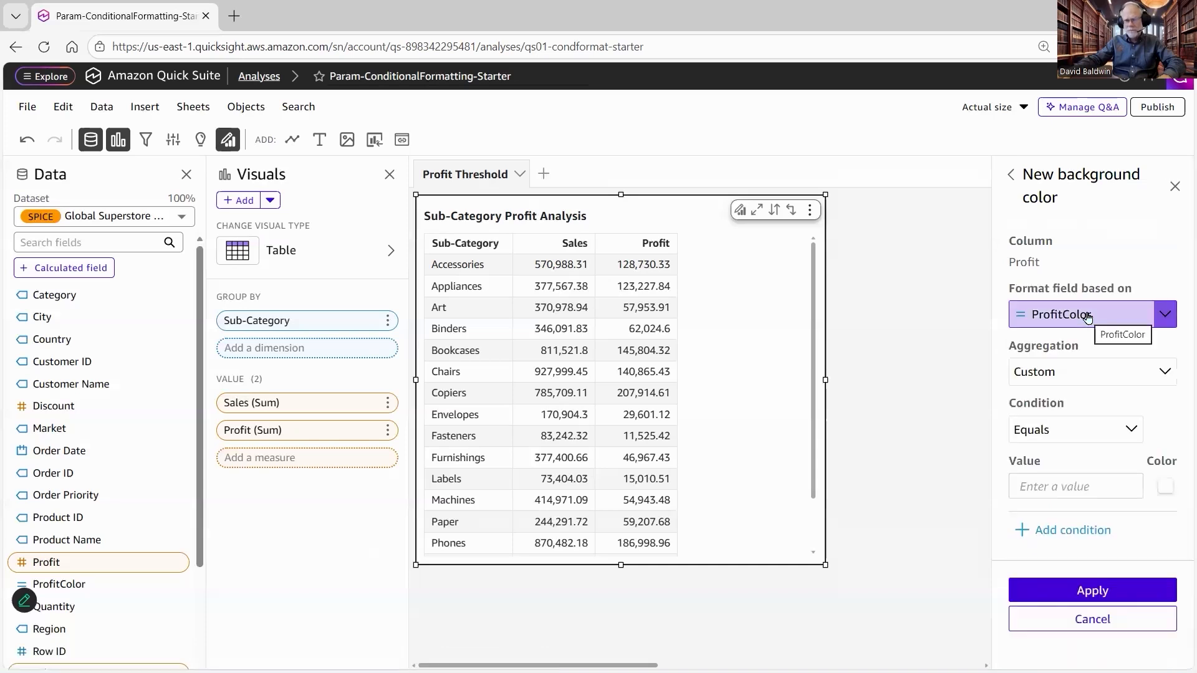
# Step: Set the condition value to Orange with an orange fill color, then apply and close the rule
pyautogui.click(1070, 484)
pyautogui.write('Orange')
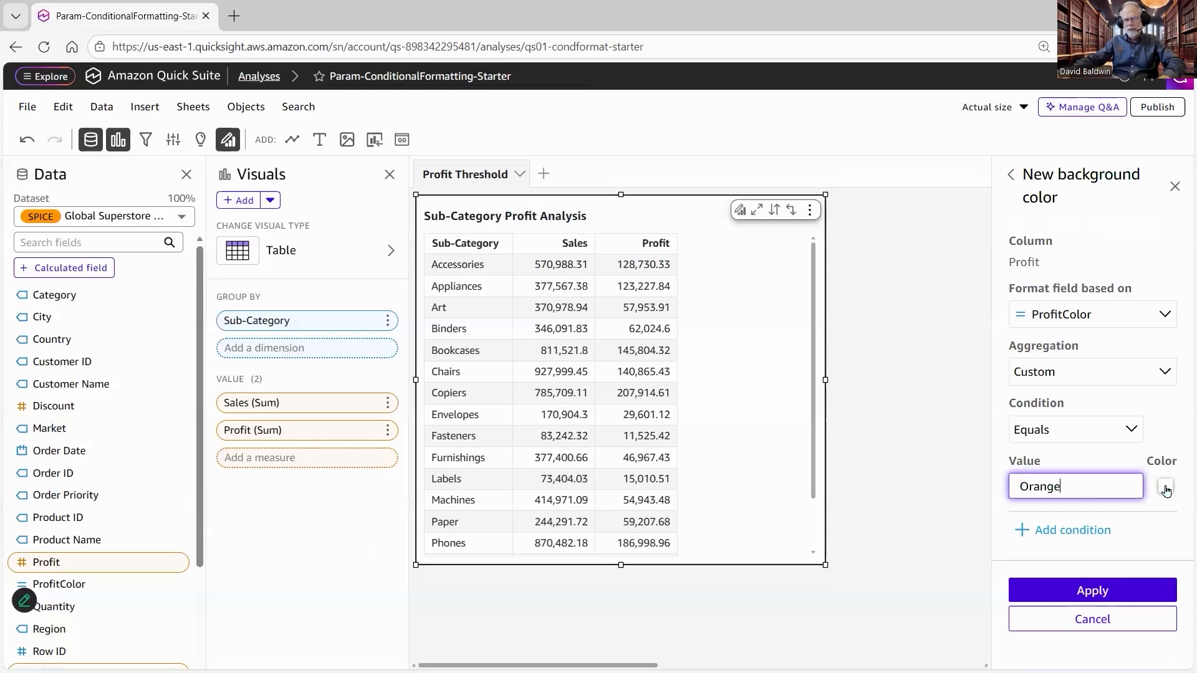
pyautogui.click(1166, 488)
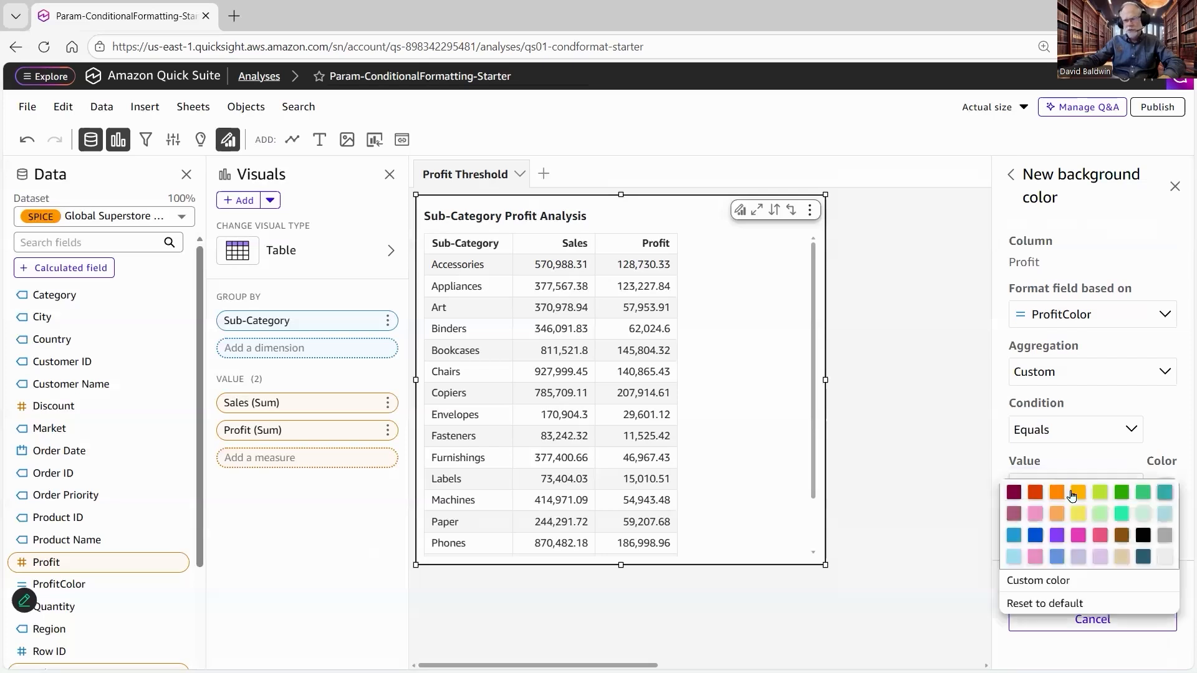
pyautogui.click(1077, 490)
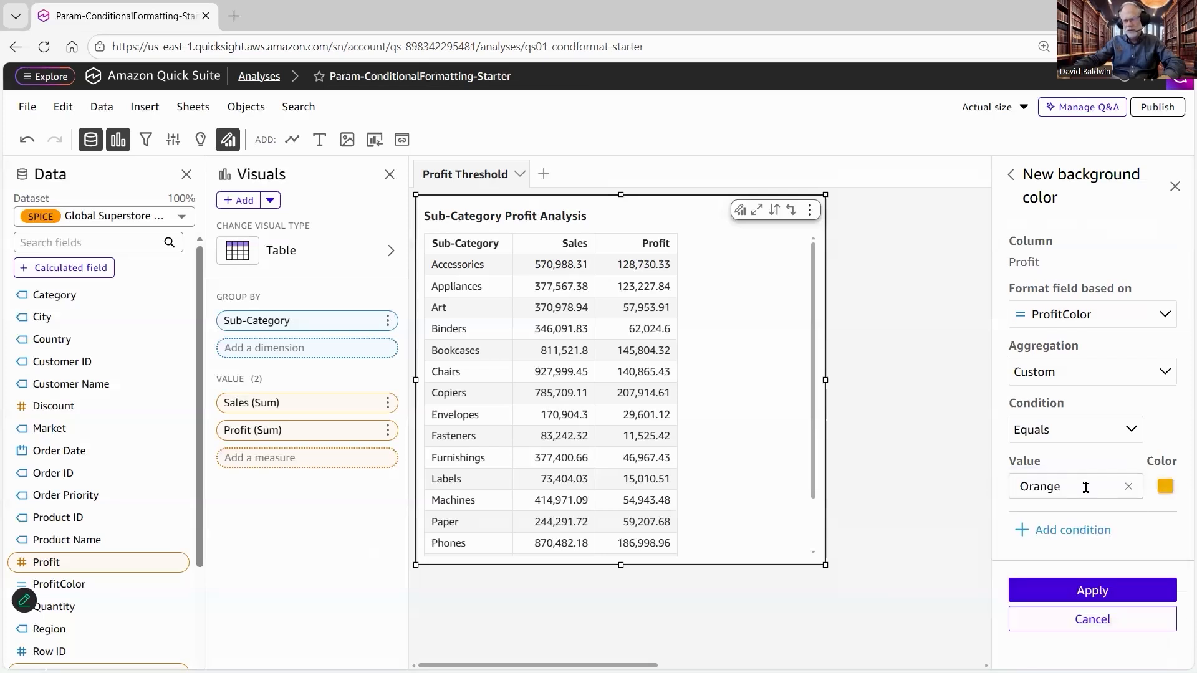
pyautogui.doubleClick(1014, 489)
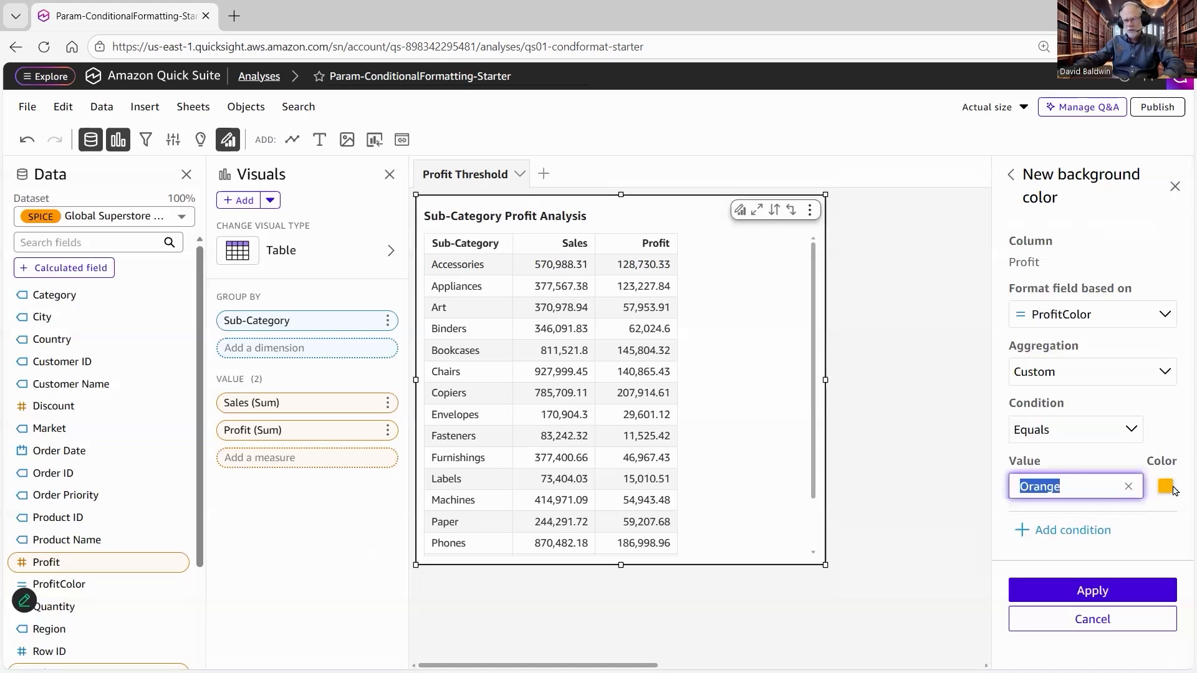
pyautogui.moveTo(1173, 487); pyautogui.dragTo(1125, 574)
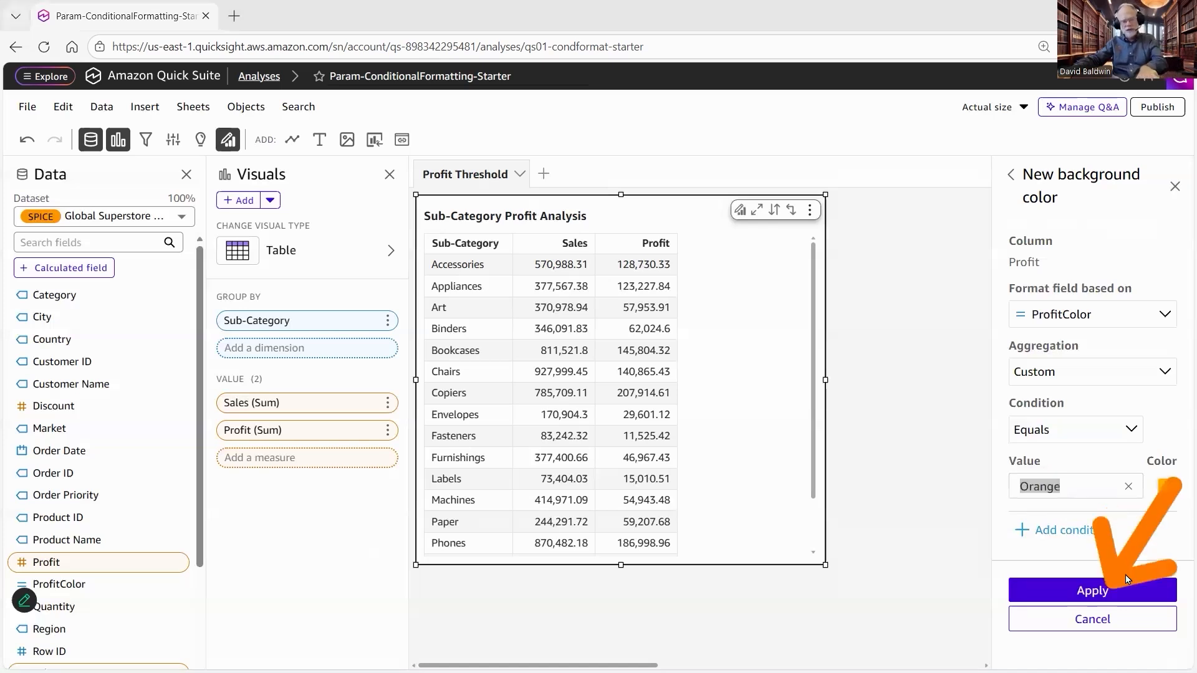
pyautogui.click(1093, 593)
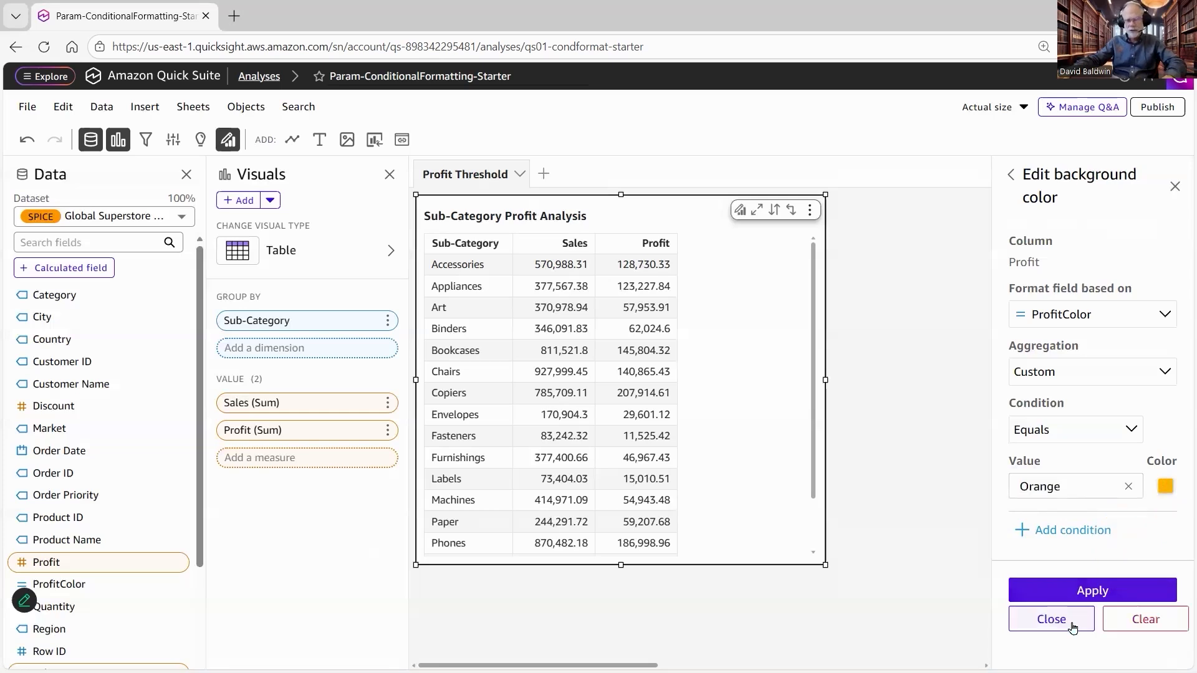
pyautogui.click(1073, 627)
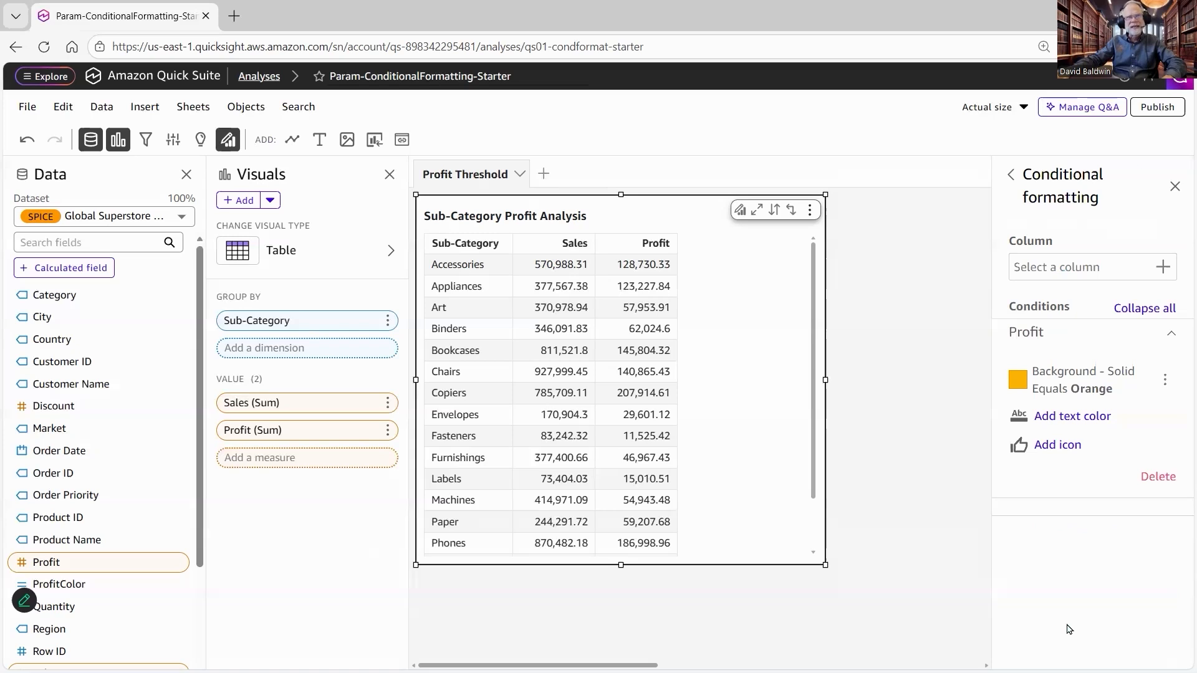
# Step: Open the analysis parameters and add a control for ProfitThreshold named ProfitThresholdControl
pyautogui.click(1067, 624)
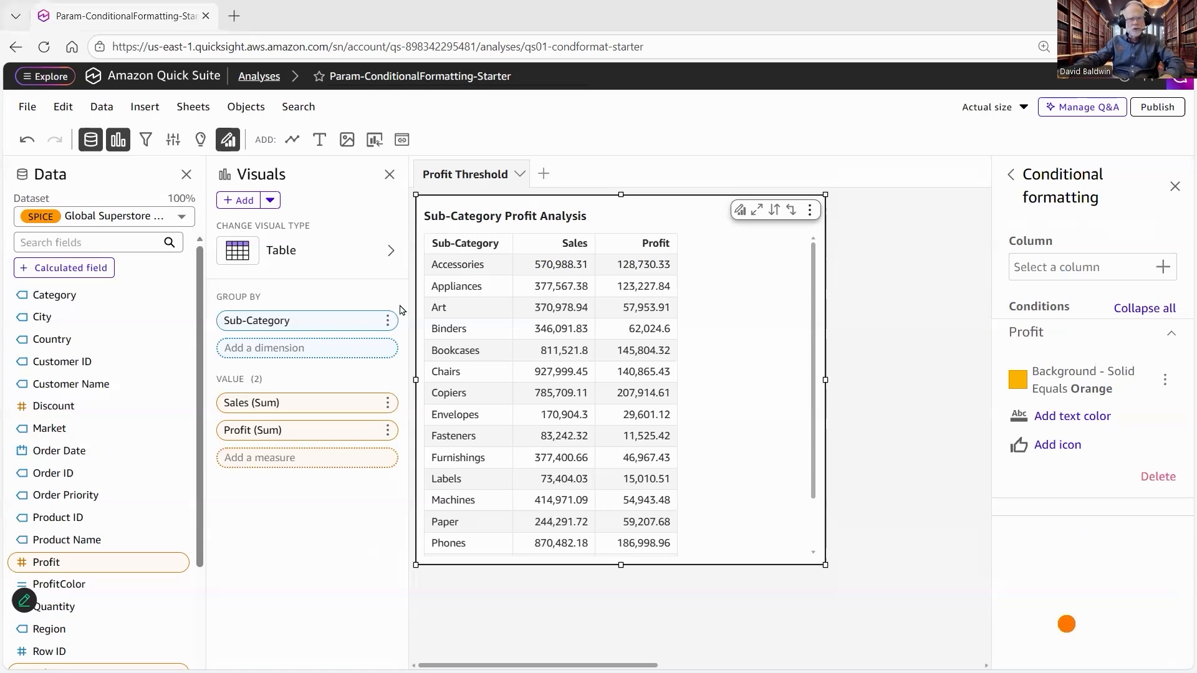
pyautogui.moveTo(227, 194); pyautogui.dragTo(189, 150)
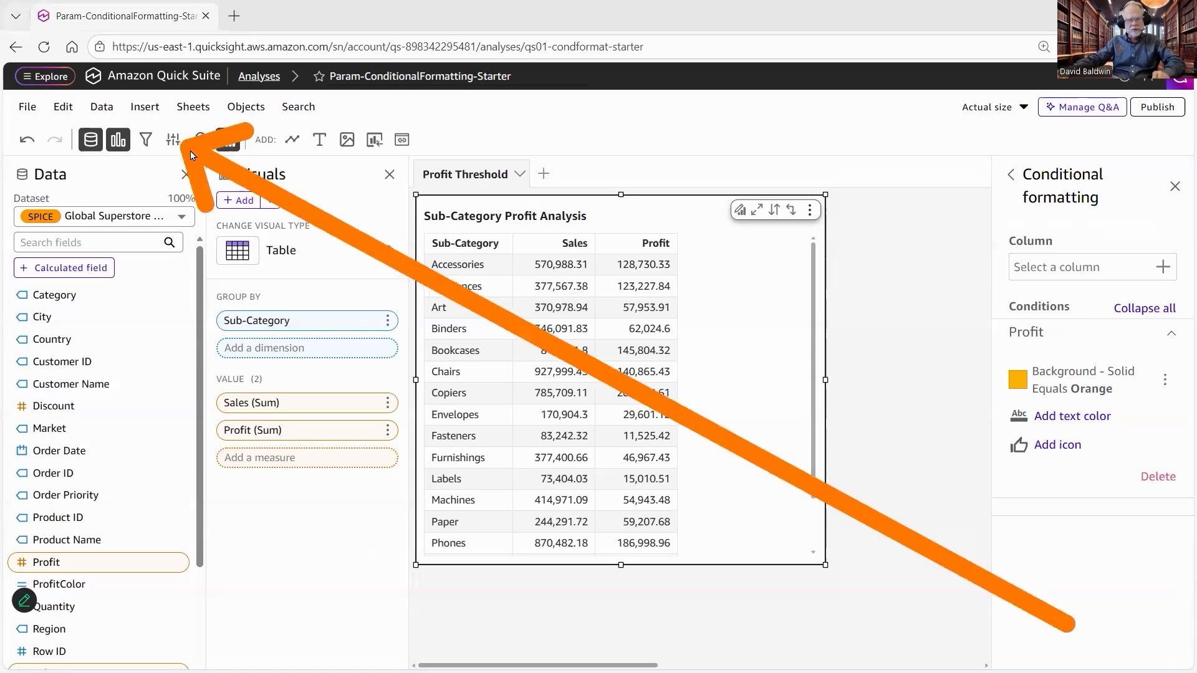
pyautogui.click(172, 139)
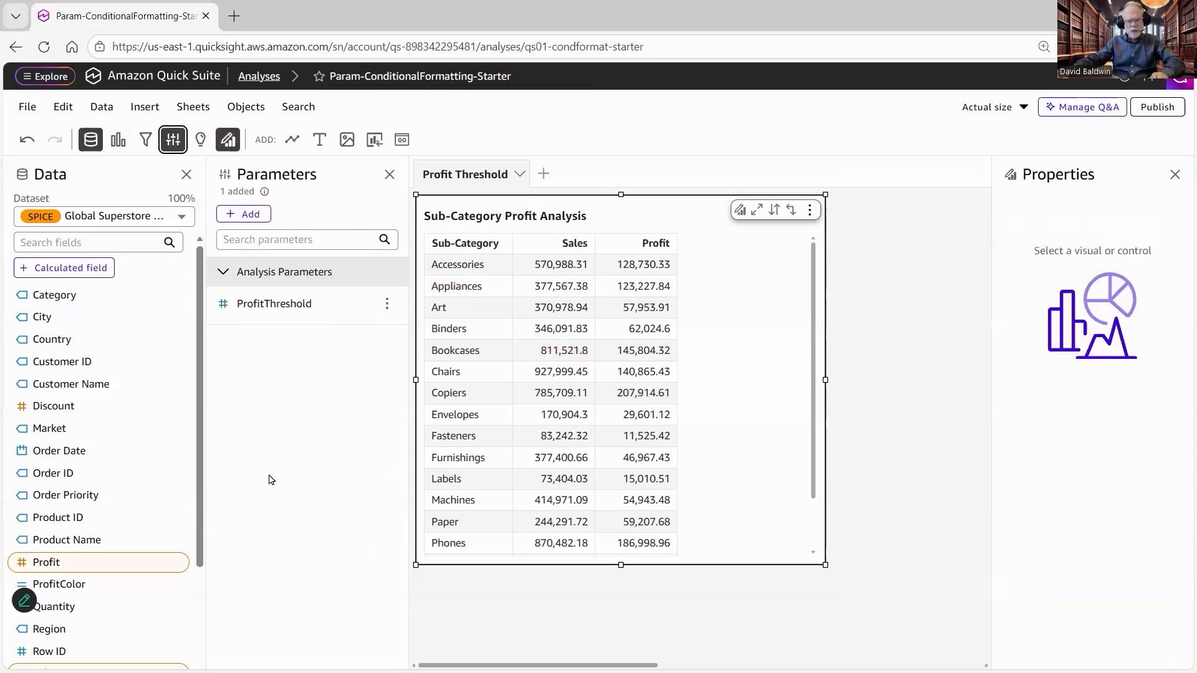
pyautogui.moveTo(253, 494)
pyautogui.mouseDown()
pyautogui.moveTo(379, 323)
pyautogui.moveTo(304, 319)
pyautogui.moveTo(388, 318)
pyautogui.moveTo(380, 307)
pyautogui.mouseUp()
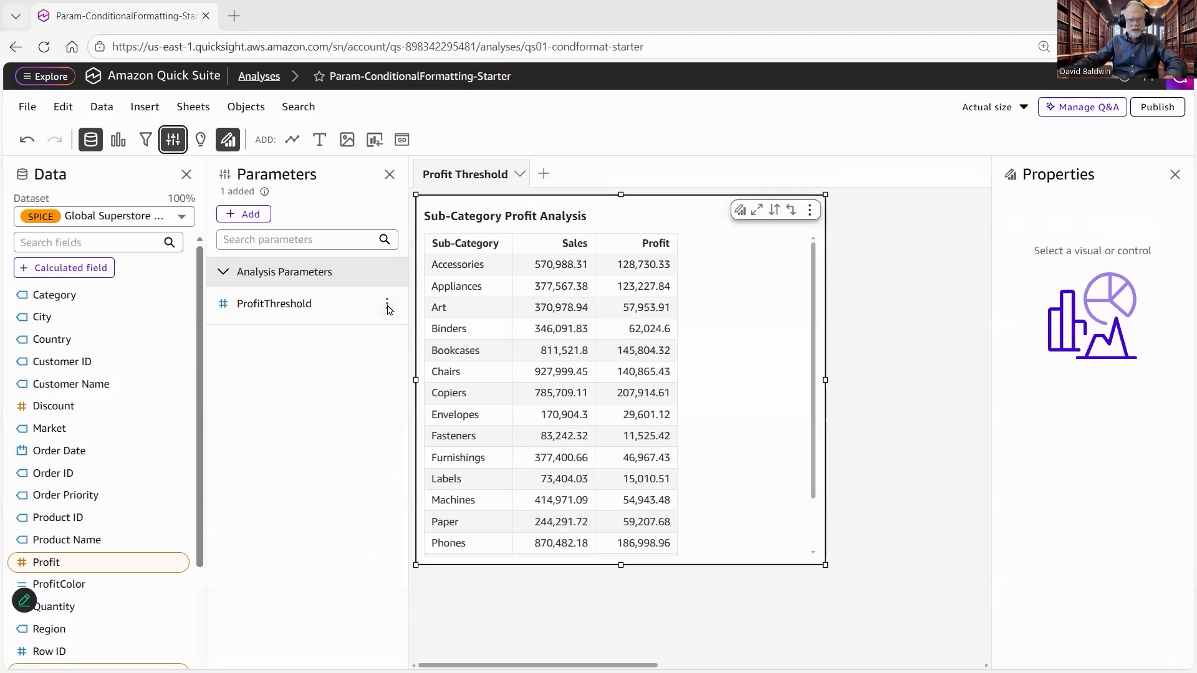
pyautogui.click(386, 304)
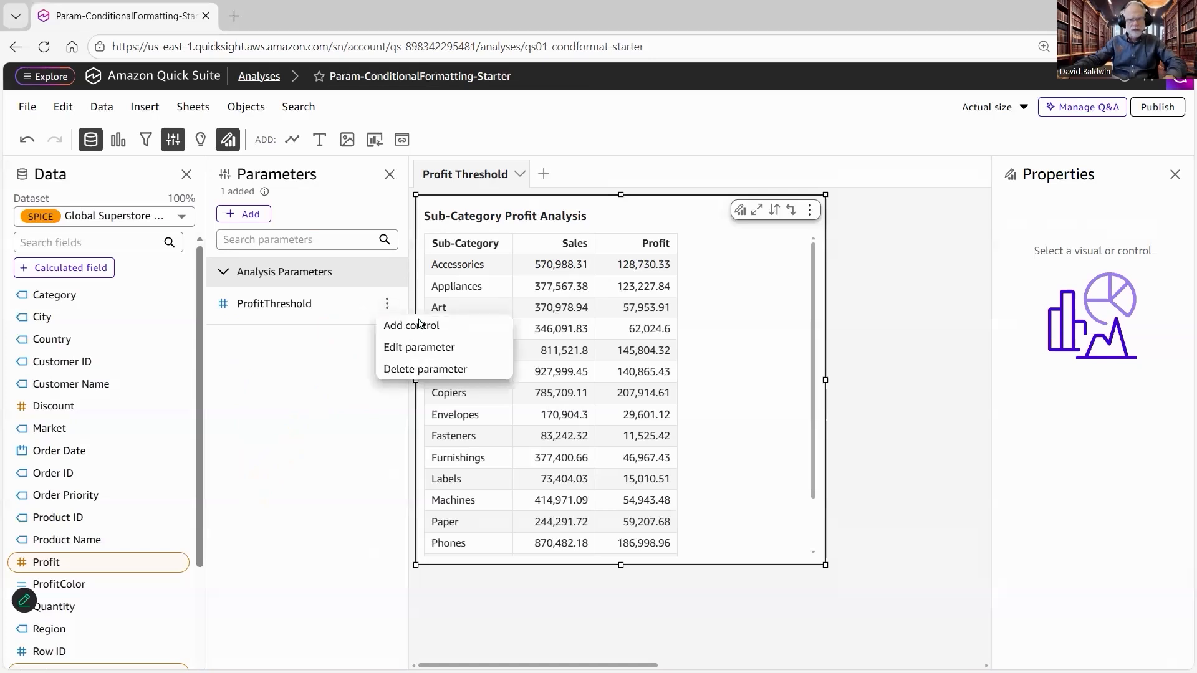
pyautogui.click(476, 326)
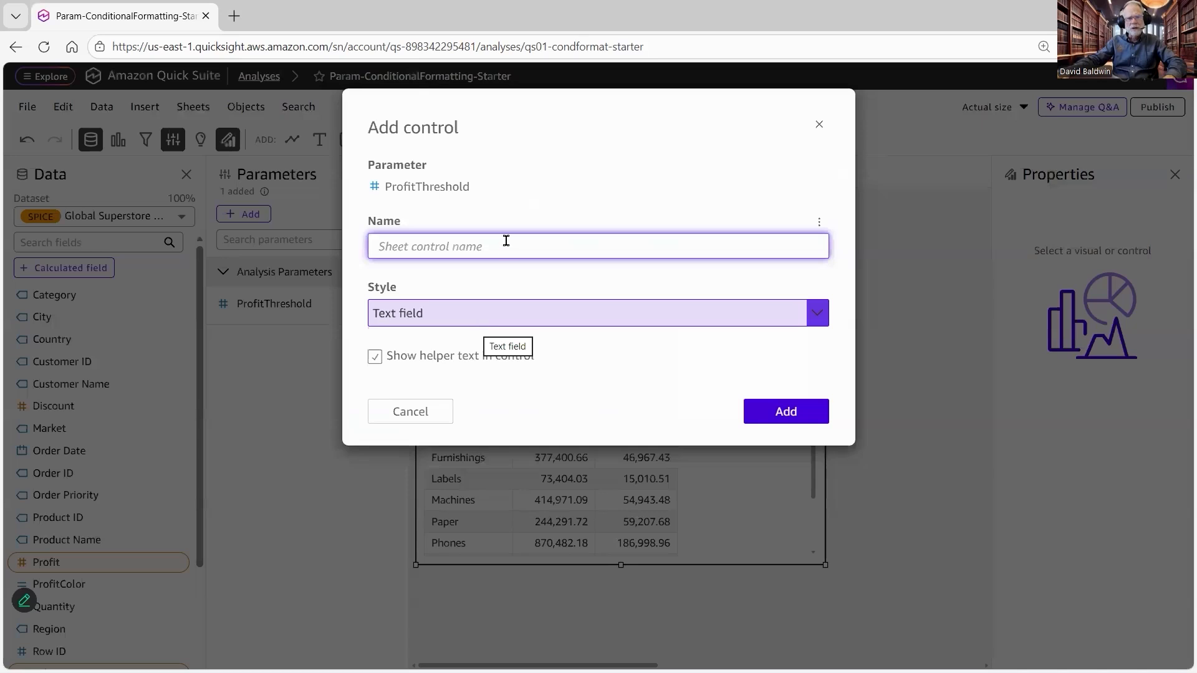
pyautogui.write('ProfitThresholdControl')
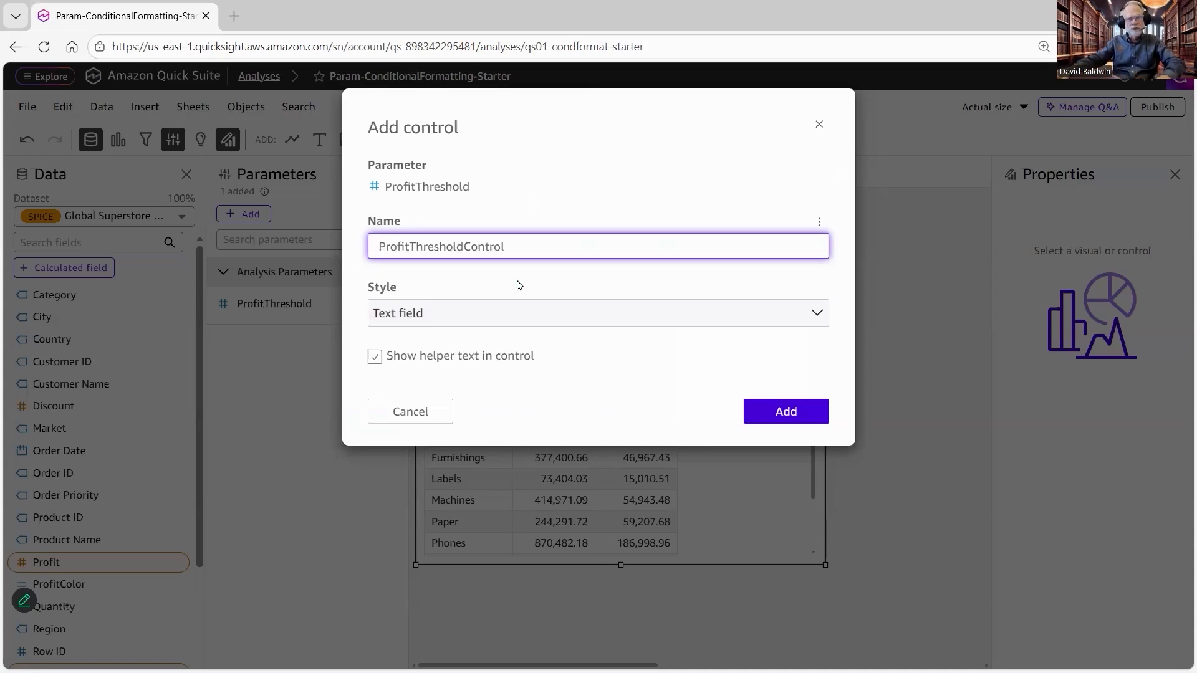
# Step: Make the control a slider with a maximum value of 50000 and a step size of 500, and add it
pyautogui.click(494, 313)
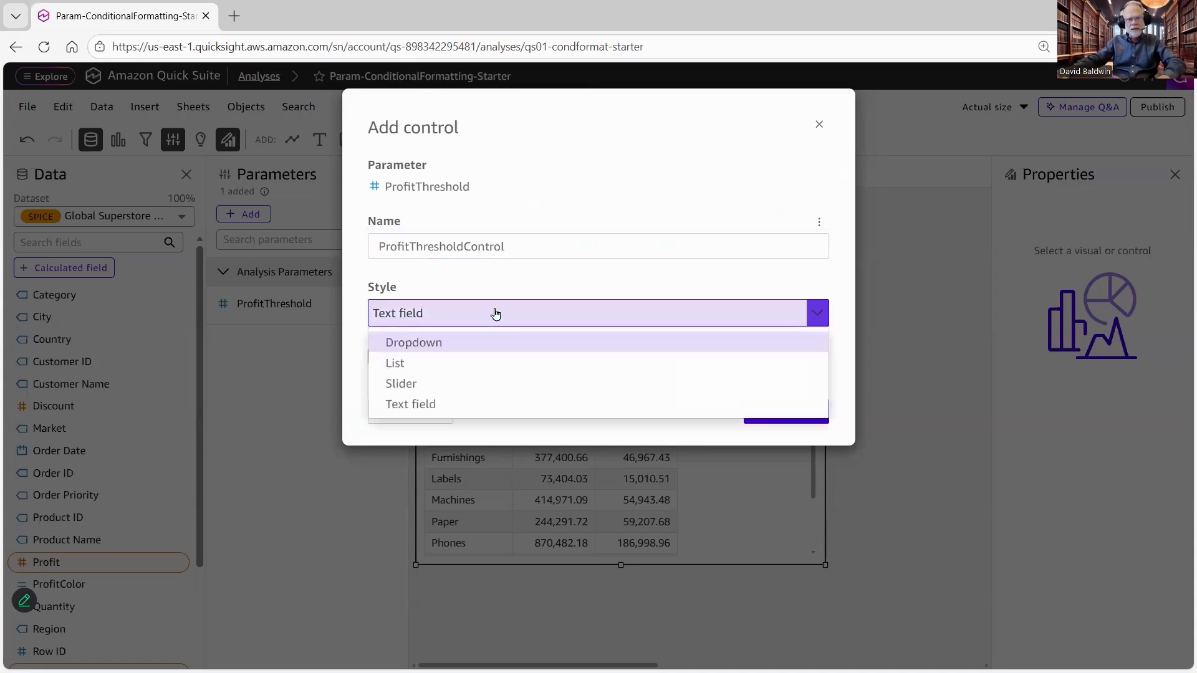
pyautogui.click(472, 381)
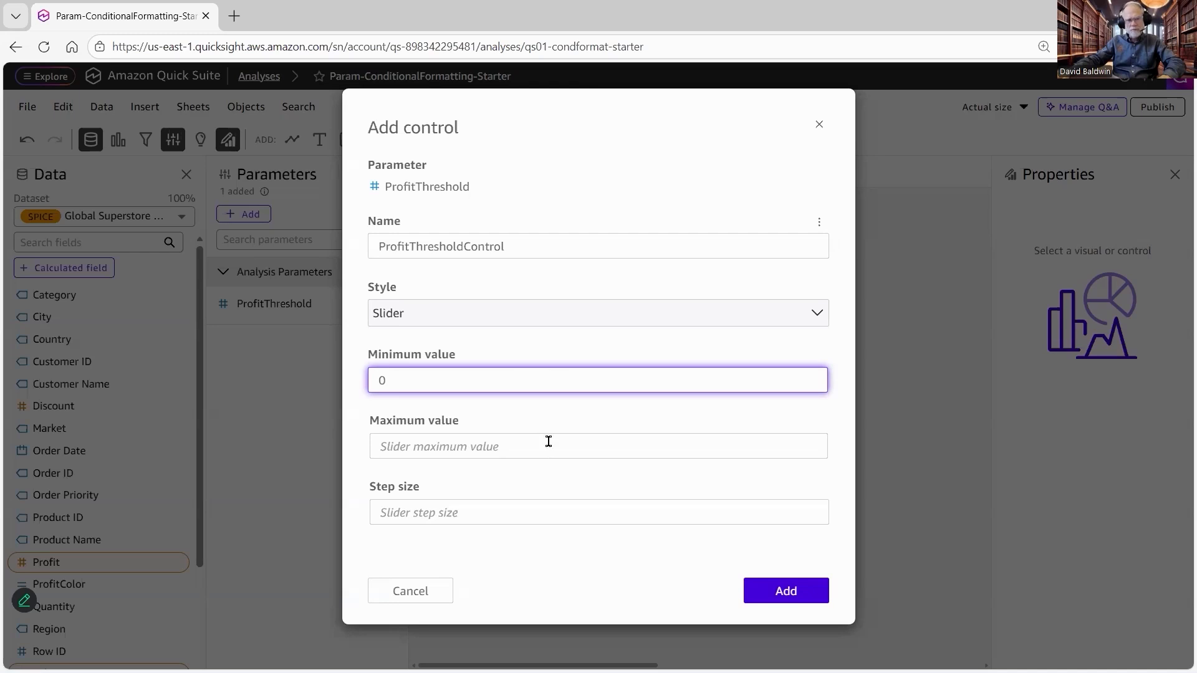
pyautogui.click(551, 445)
pyautogui.write('50000')
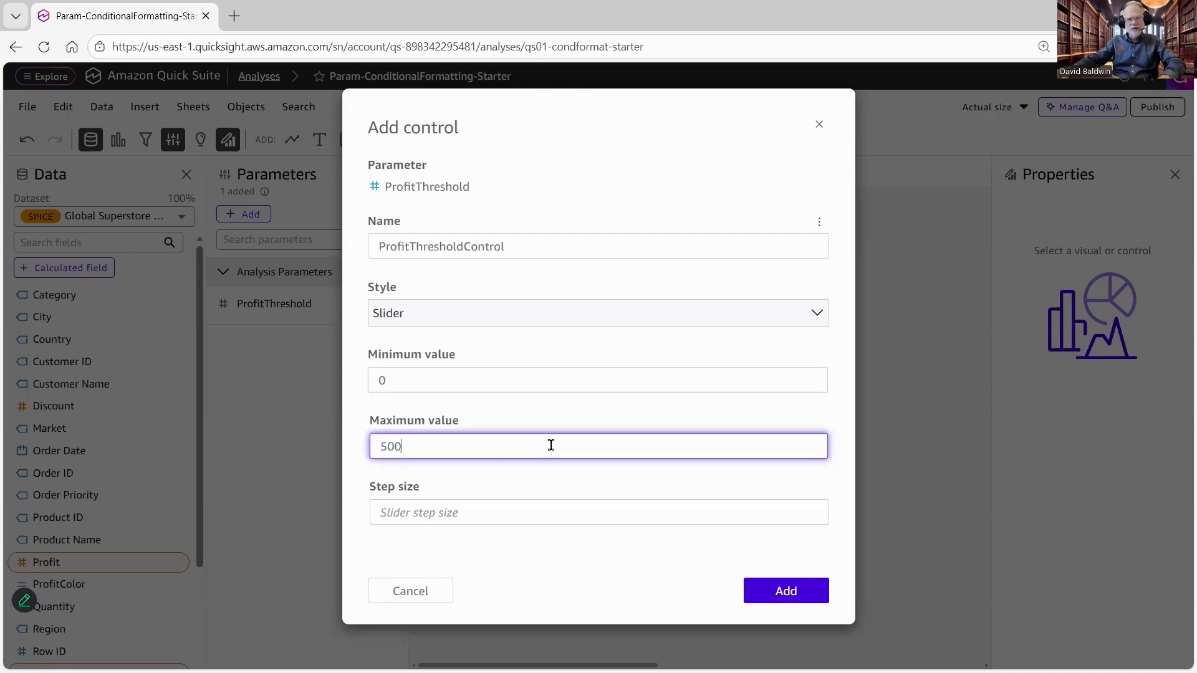
pyautogui.click(532, 521)
pyautogui.write('500')
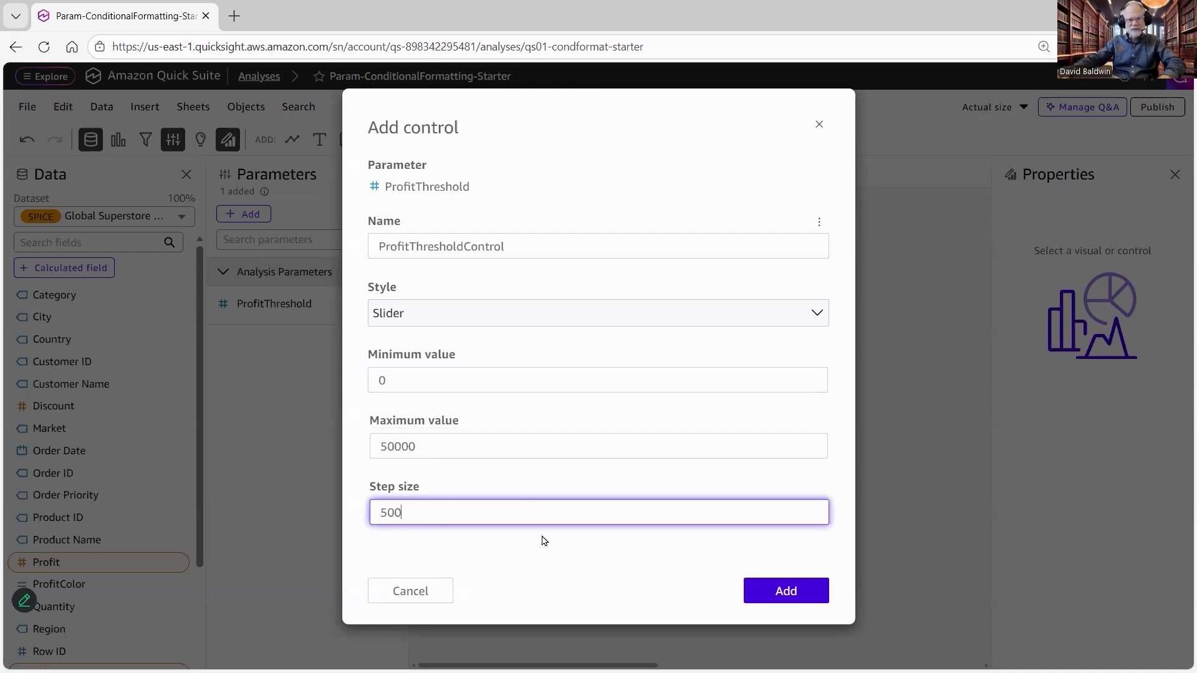
pyautogui.click(566, 568)
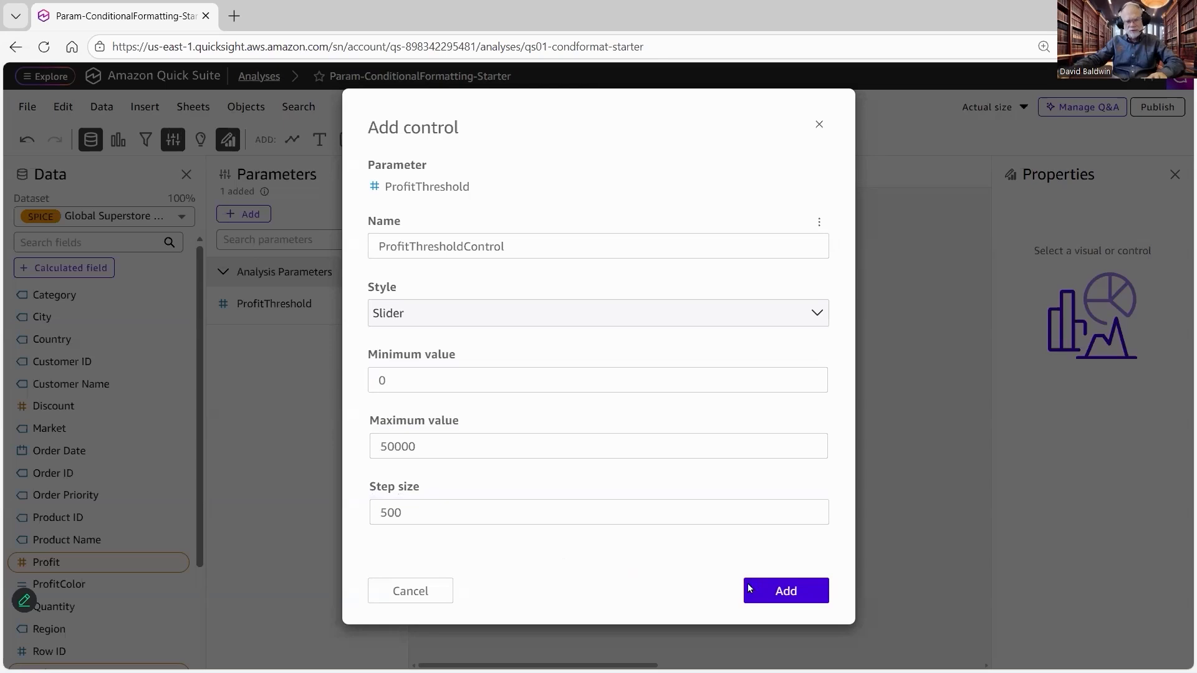
pyautogui.click(784, 592)
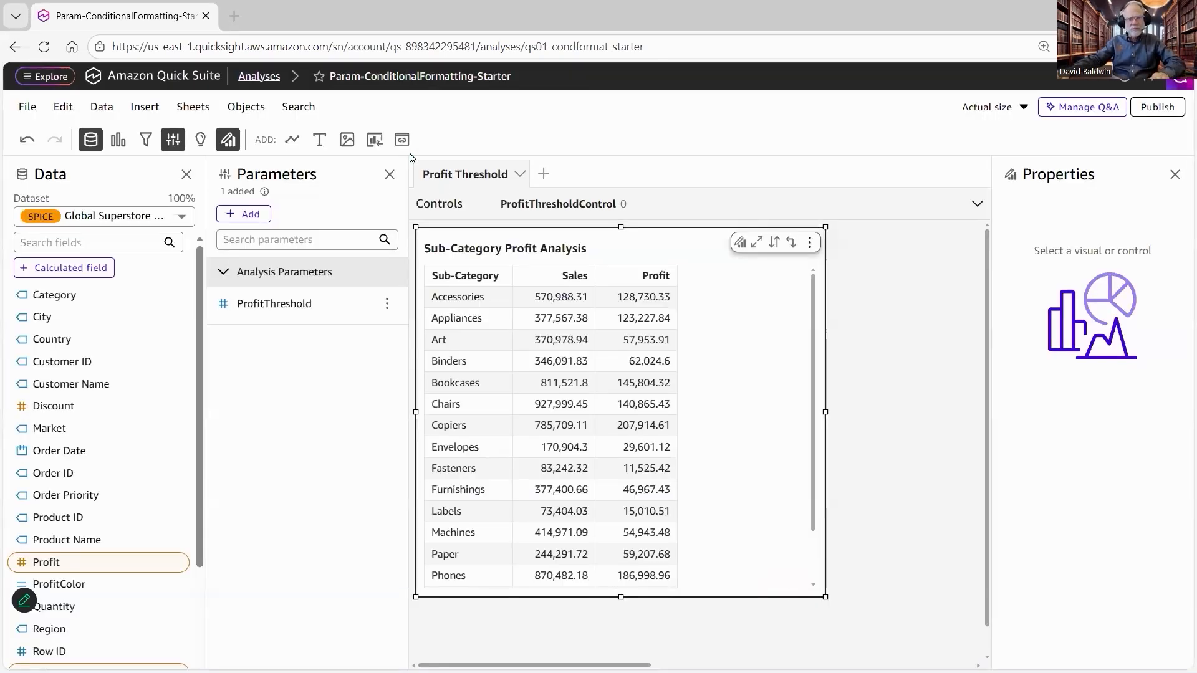
# Step: Expand the sheet controls and move the ProfitThresholdControl slider to 18000
pyautogui.click(979, 212)
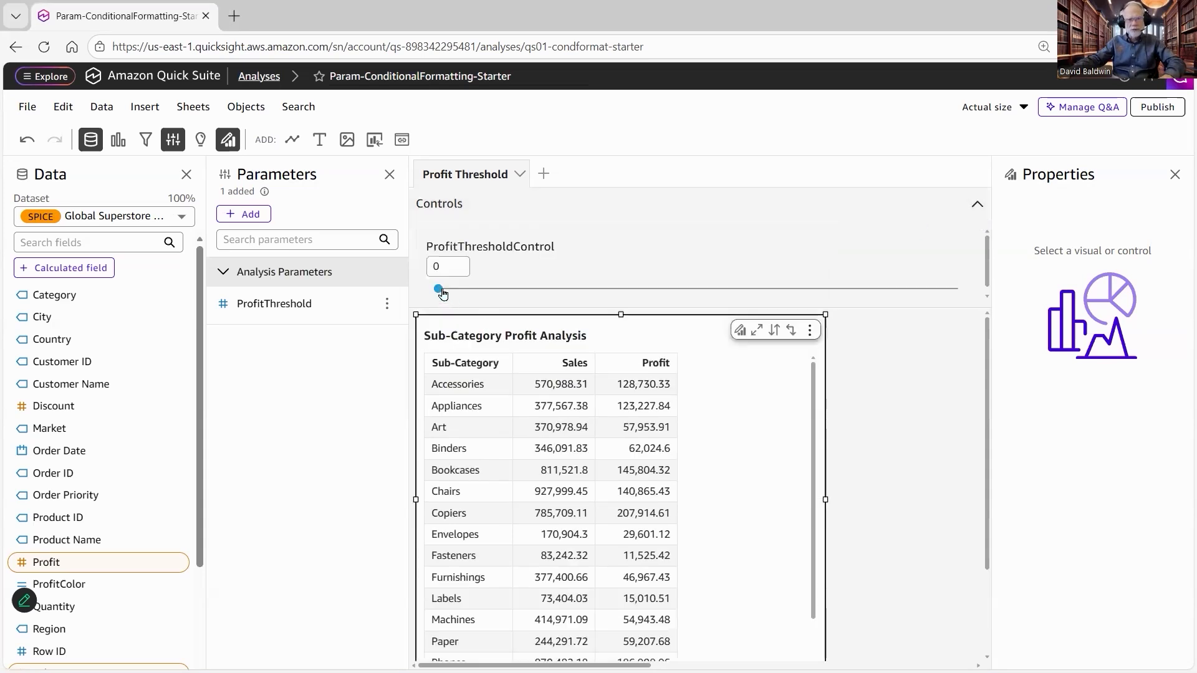
pyautogui.moveTo(564, 289); pyautogui.dragTo(626, 289)
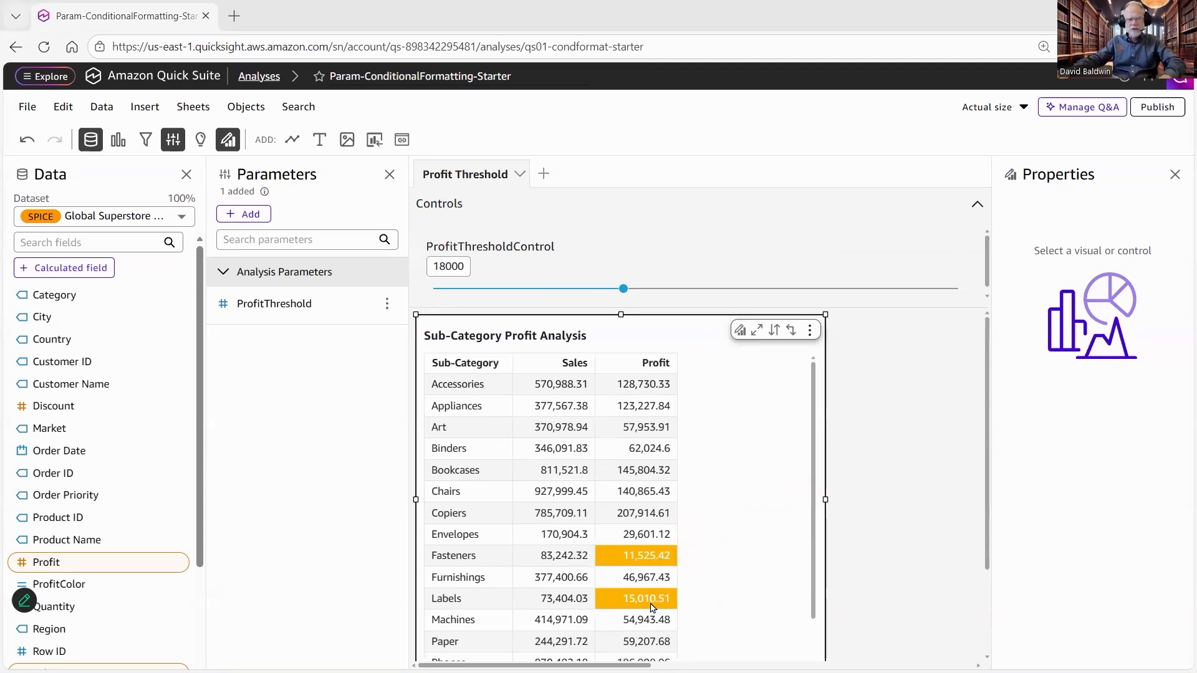
# Step: Open the ProfitThreshold parameter's settings to review them, and close without changes
pyautogui.moveTo(290, 304); pyautogui.dragTo(237, 304)
pyautogui.click(239, 305)
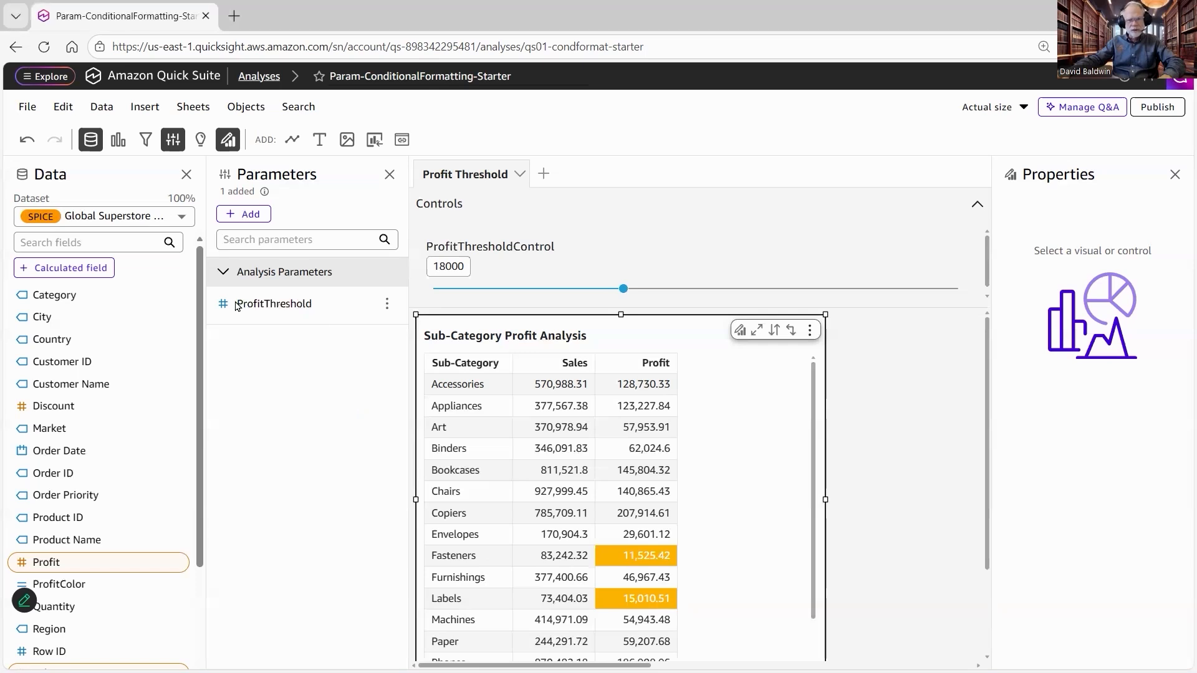
pyautogui.click(388, 306)
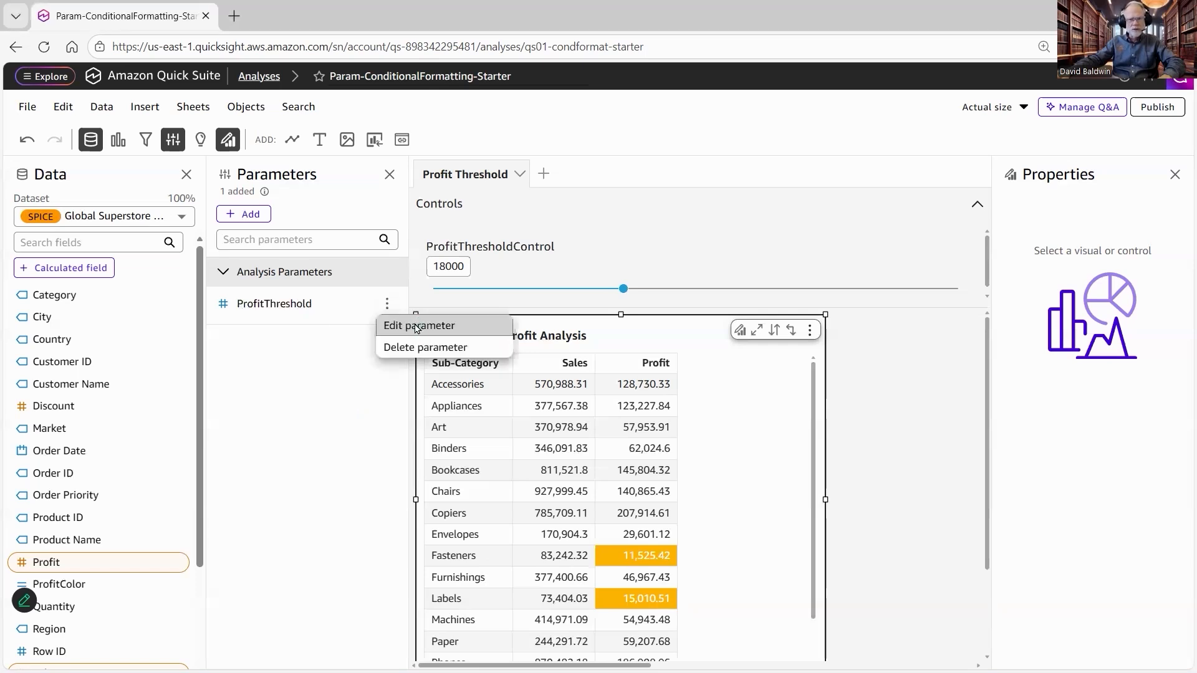
pyautogui.click(417, 324)
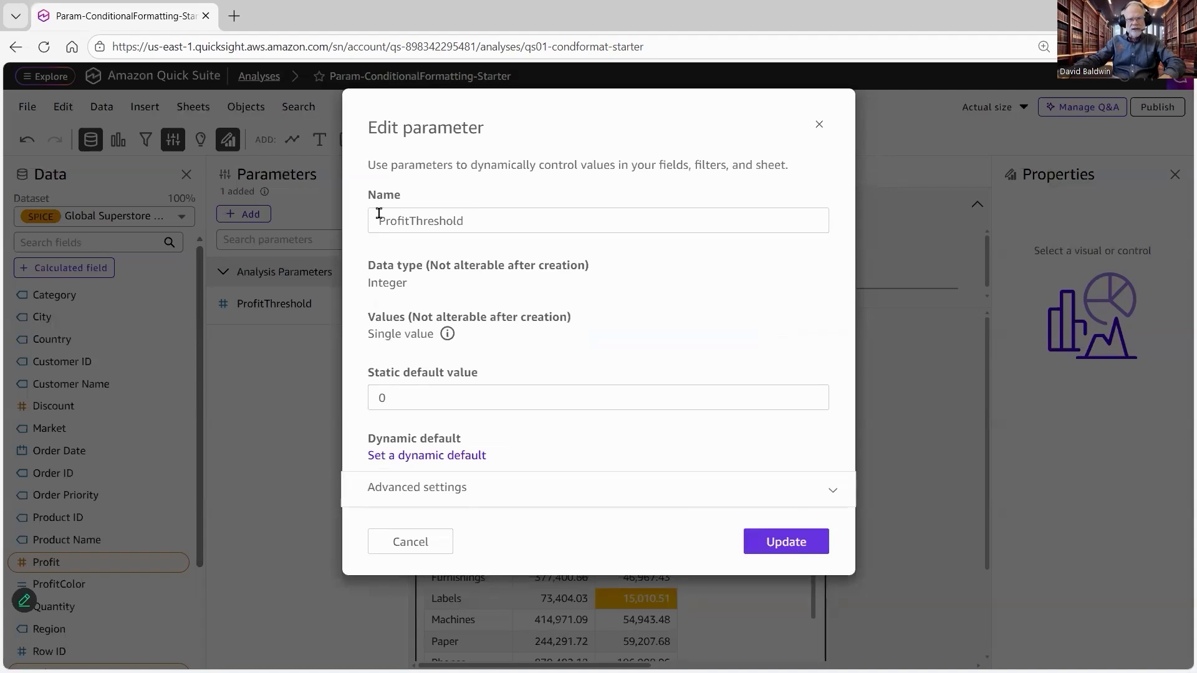
pyautogui.moveTo(472, 213); pyautogui.dragTo(362, 275)
pyautogui.click(409, 284)
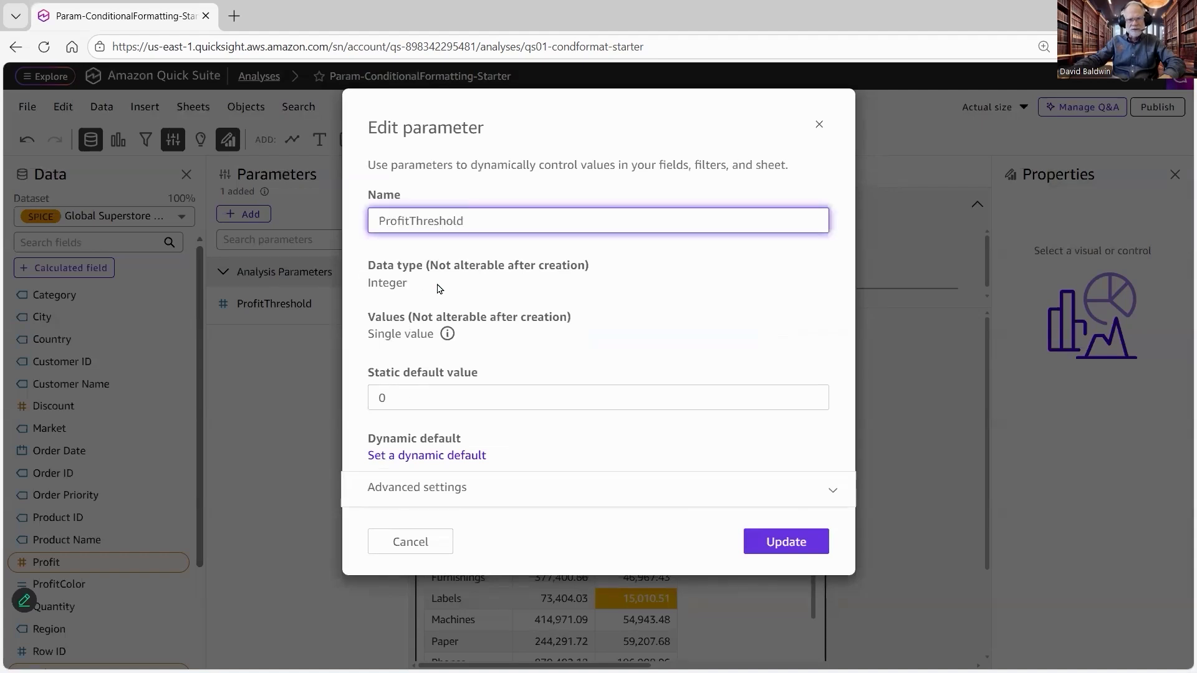
pyautogui.doubleClick(439, 288)
pyautogui.click(416, 398)
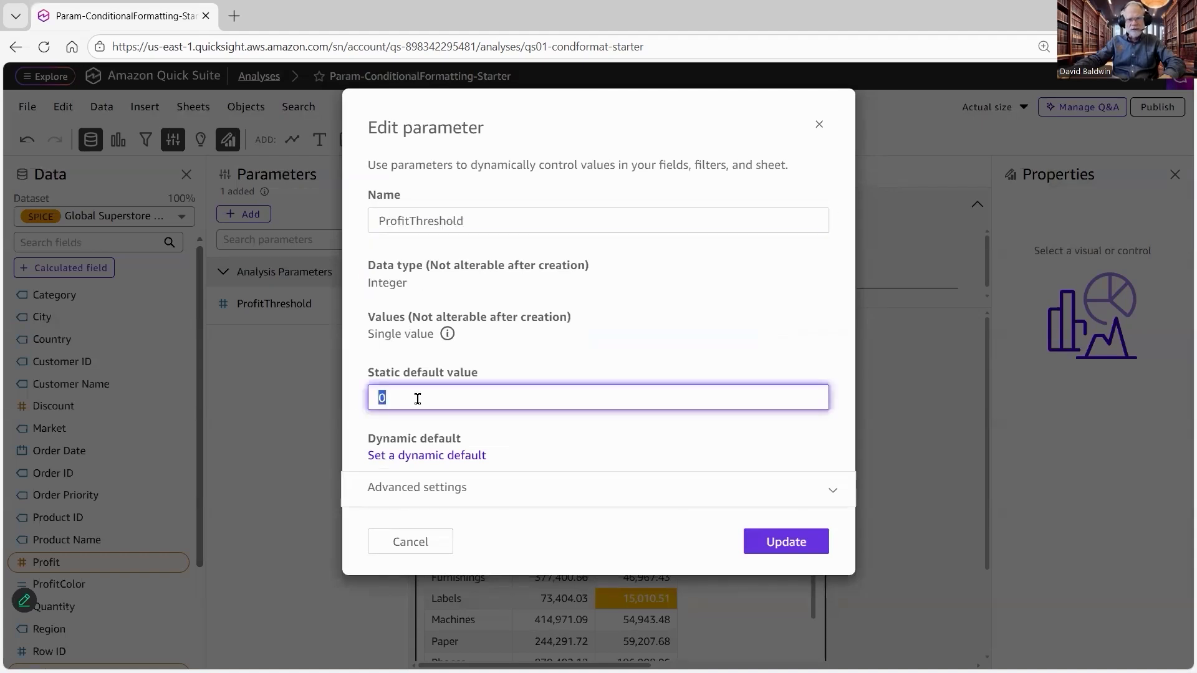
pyautogui.click(819, 124)
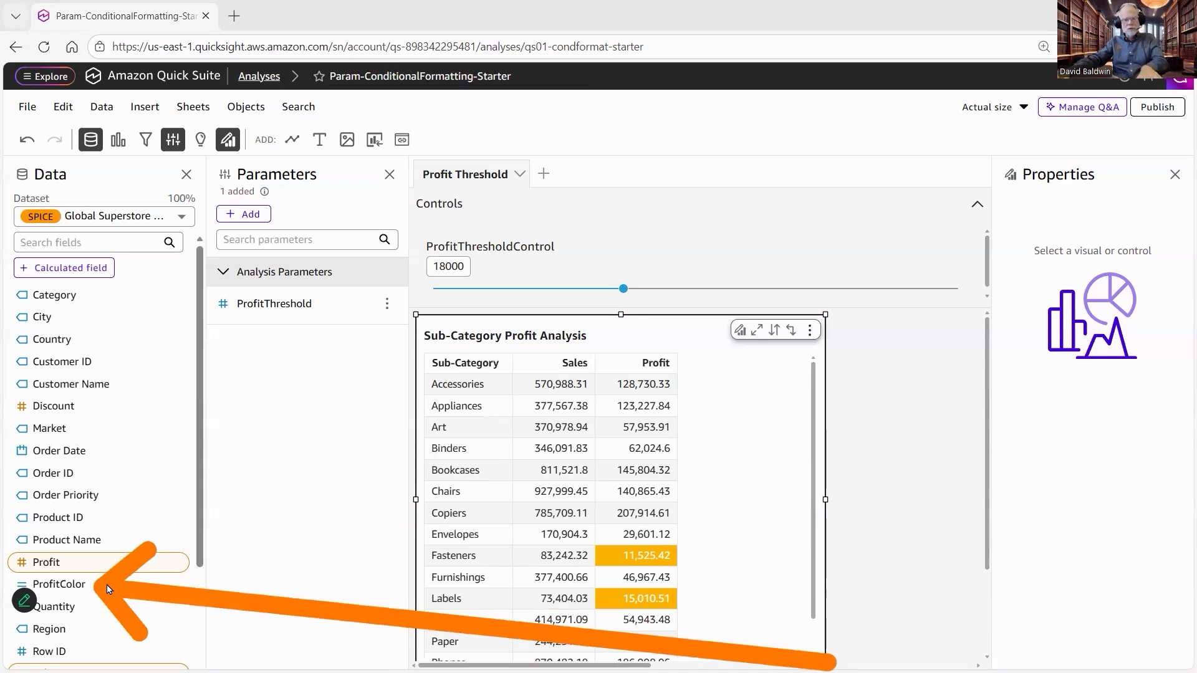
# Step: Open the ProfitColor calculated field to review its parameter reference, then cancel the edit
pyautogui.click(178, 586)
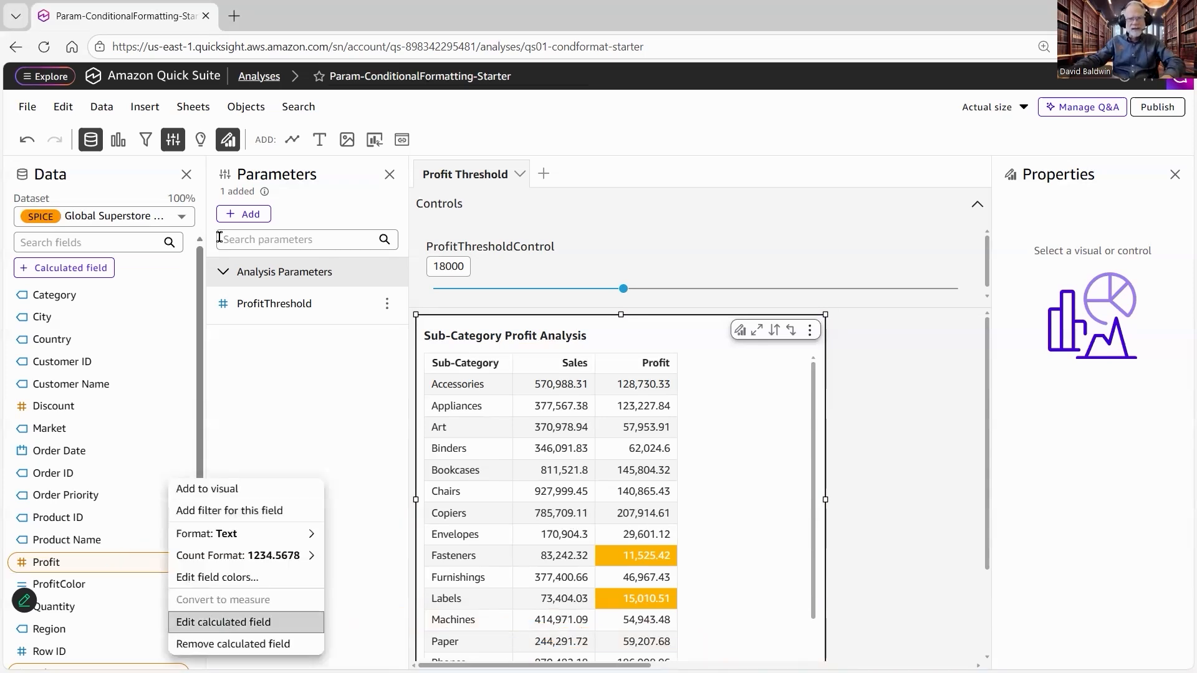
pyautogui.moveTo(154, 234); pyautogui.dragTo(274, 233)
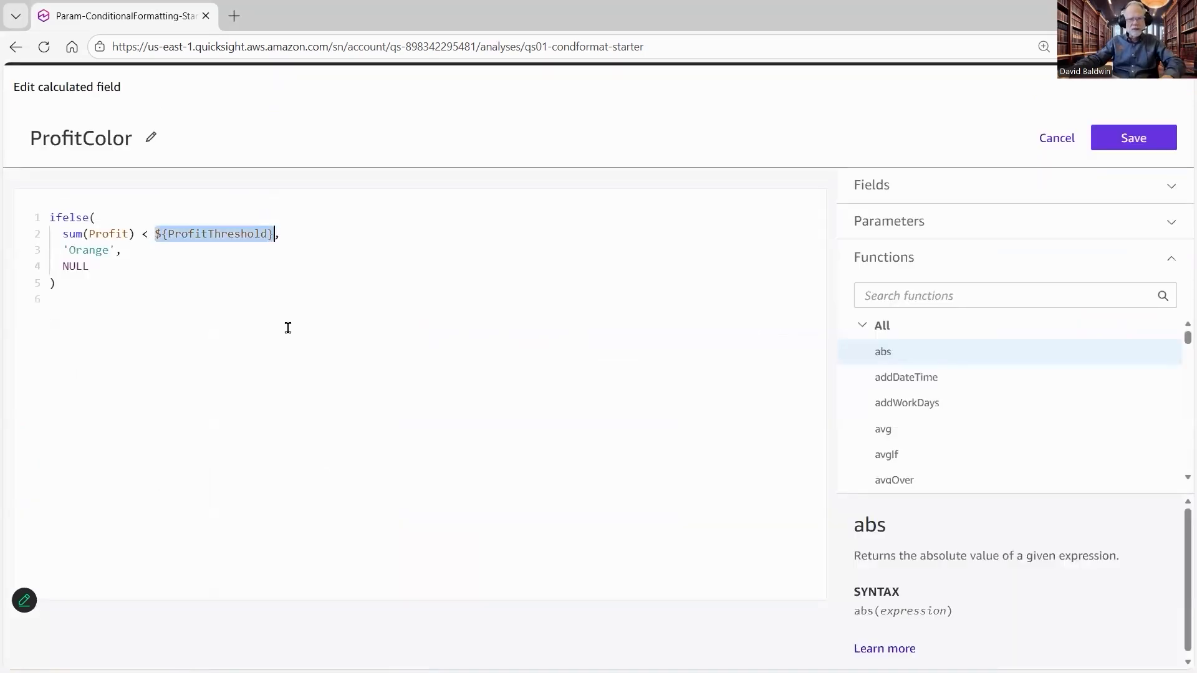
pyautogui.click(1056, 137)
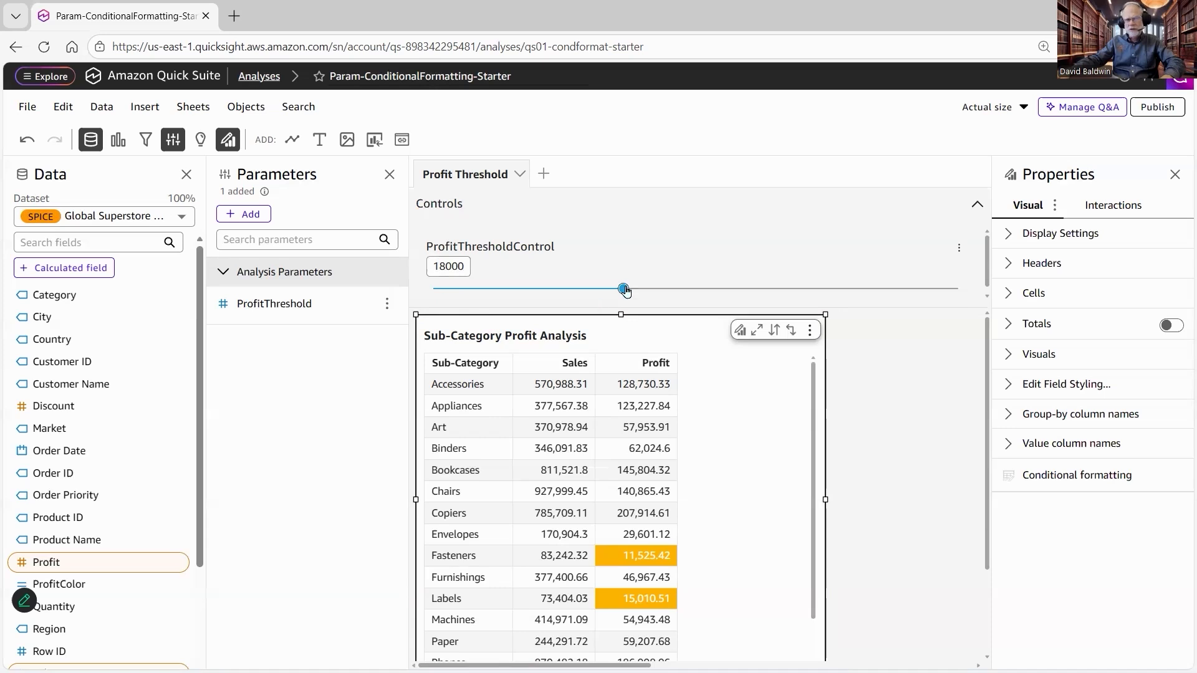
# Step: Move the ProfitThresholdControl slider to 34000
pyautogui.moveTo(626, 291); pyautogui.dragTo(723, 291)
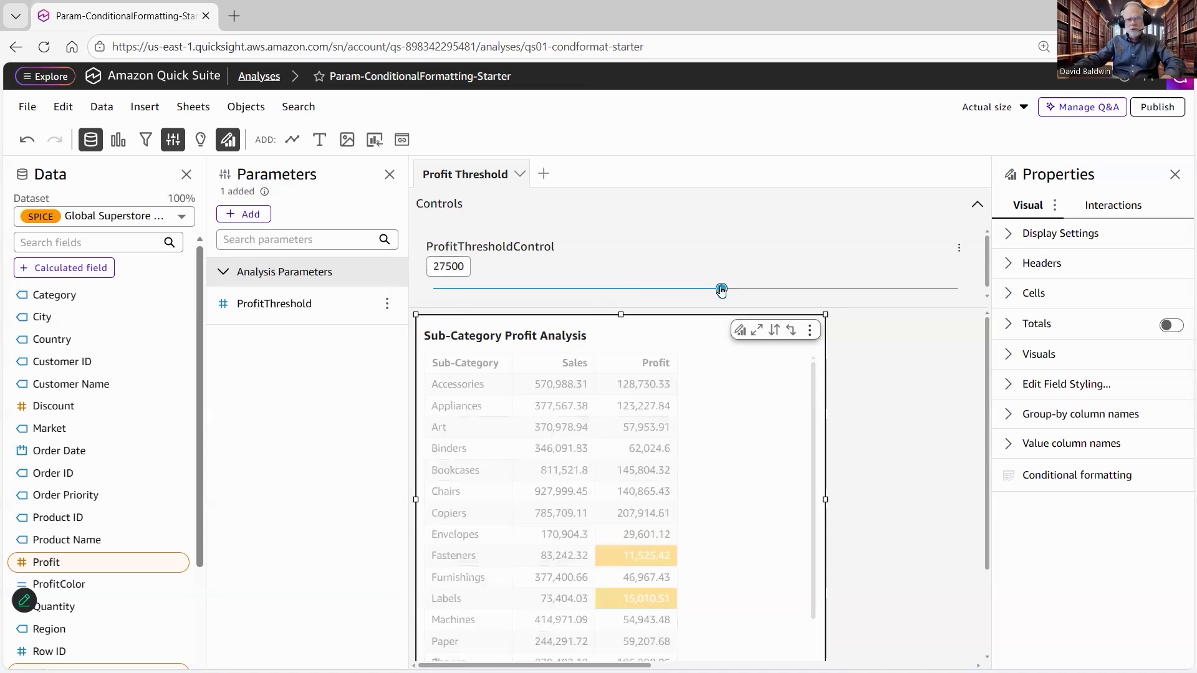
pyautogui.click(788, 291)
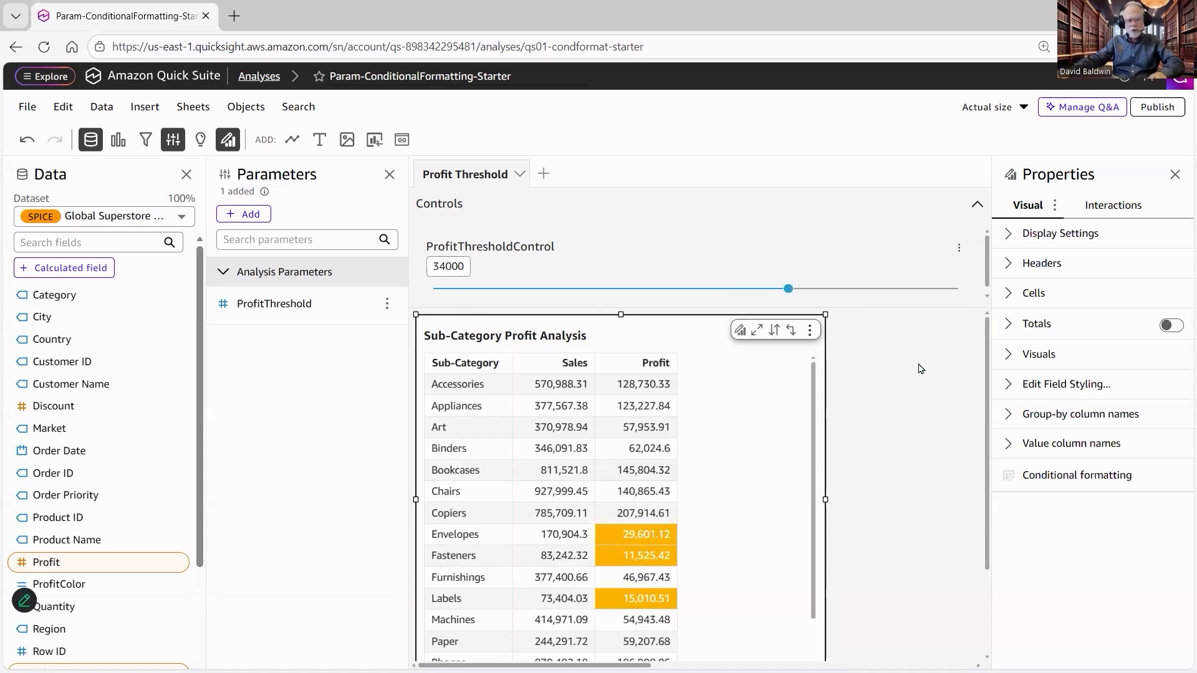